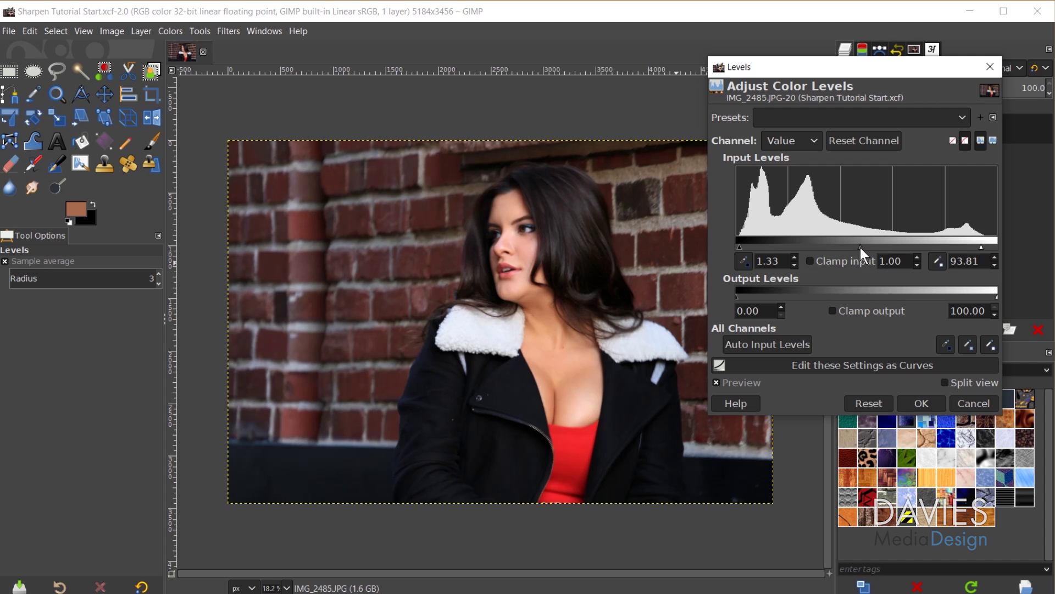
Step: Brighten the Value channel's midtones in Levels to 1.21 and compare the photo with and without the preview
{"action": "left_click_drag", "start_coordinate": [860, 247], "coordinate": [850, 247]}
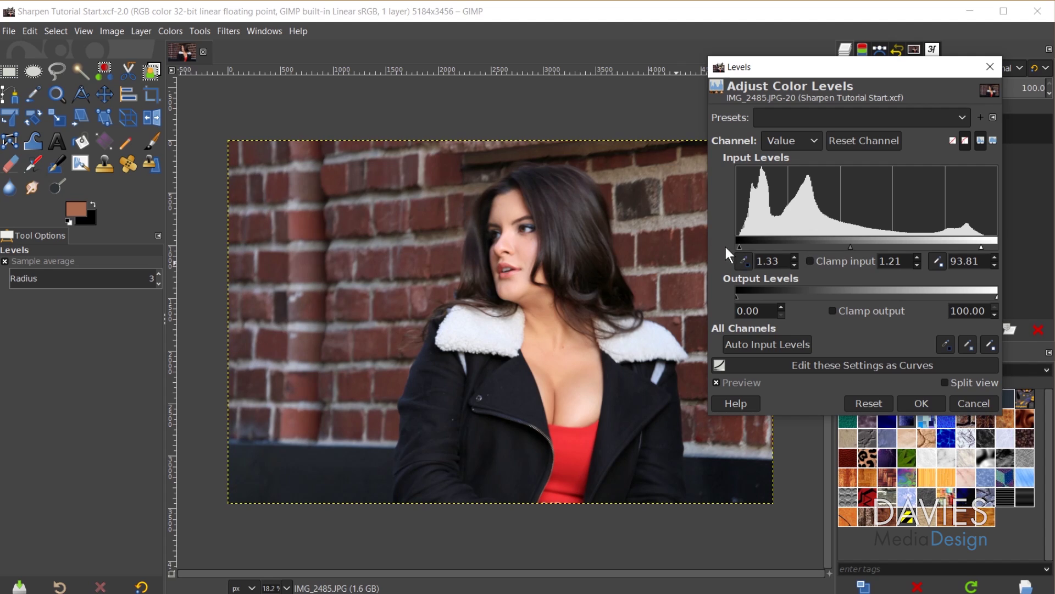
{"action": "left_click", "coordinate": [765, 384]}
{"action": "left_click", "coordinate": [763, 381]}
Step: Set the Red channel's input levels to 1.33 for black, 0.97 for midtones and 98.45 for white
{"action": "left_click", "coordinate": [792, 144]}
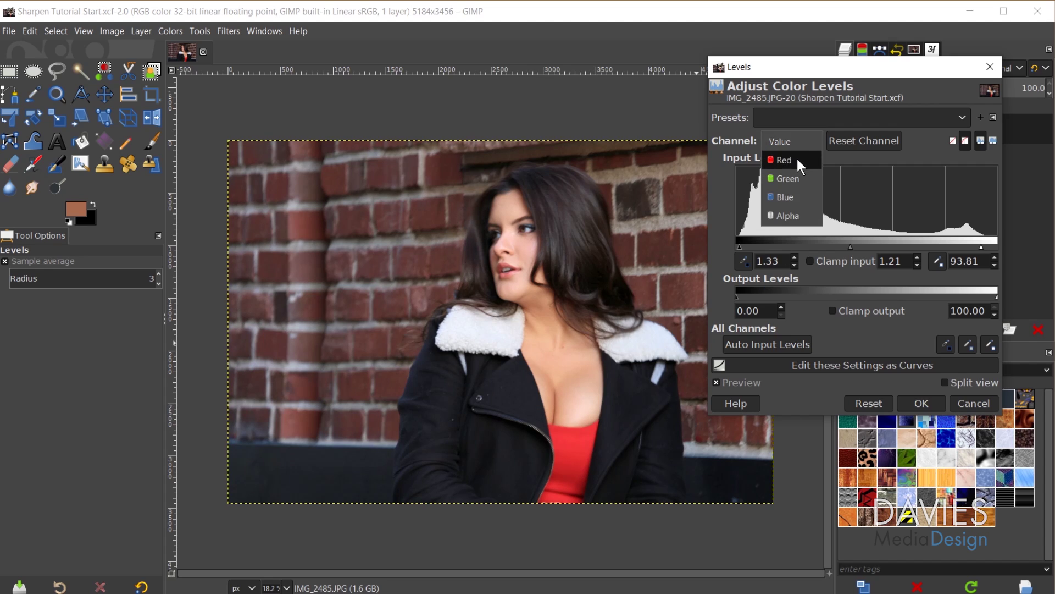
{"action": "left_click", "coordinate": [798, 160]}
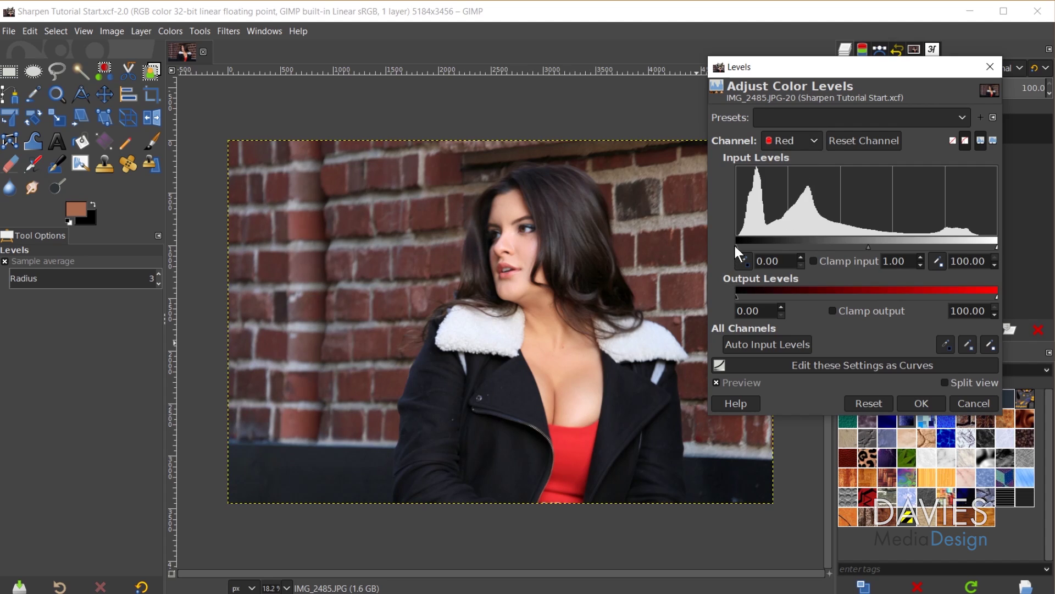
{"action": "left_click_drag", "start_coordinate": [735, 247], "coordinate": [739, 248]}
{"action": "mouse_move", "coordinate": [996, 247]}
{"action": "left_mouse_down"}
{"action": "mouse_move", "coordinate": [982, 246]}
{"action": "mouse_move", "coordinate": [993, 249]}
{"action": "left_mouse_up"}
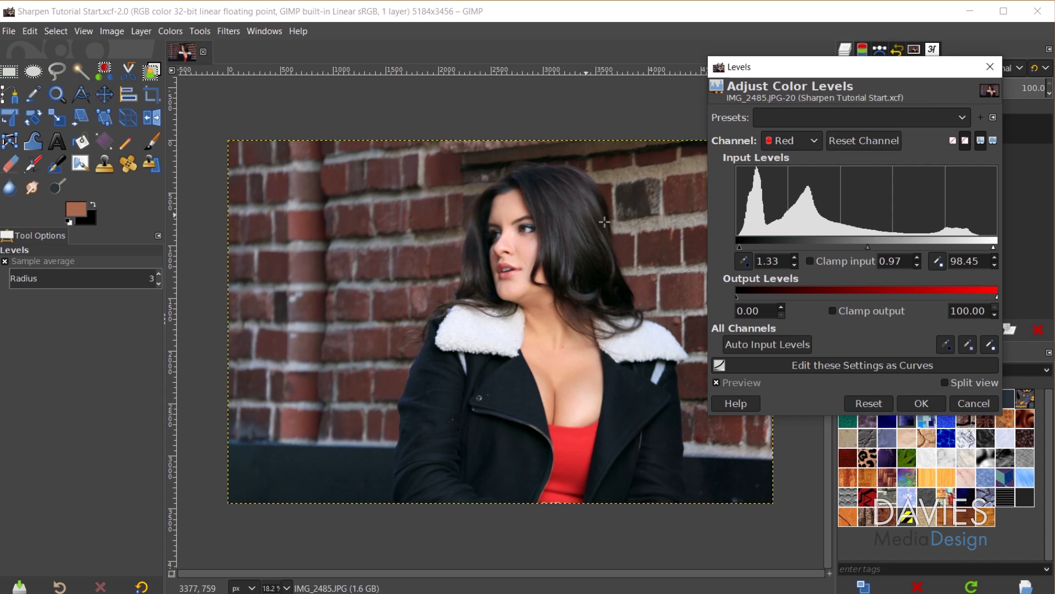
Step: Set the Green channel's input black point to 1.11 and white point to 98.67, and compare with the preview off
{"action": "left_click", "coordinate": [795, 144]}
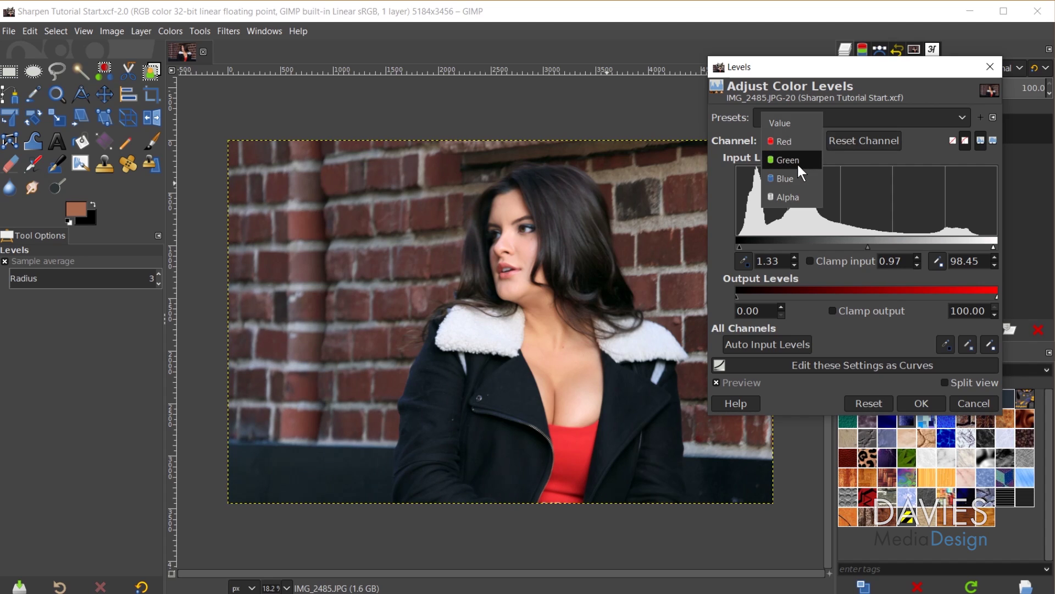
{"action": "left_click", "coordinate": [799, 165]}
{"action": "left_click_drag", "start_coordinate": [736, 246], "coordinate": [740, 247]}
{"action": "left_click_drag", "start_coordinate": [996, 246], "coordinate": [979, 248]}
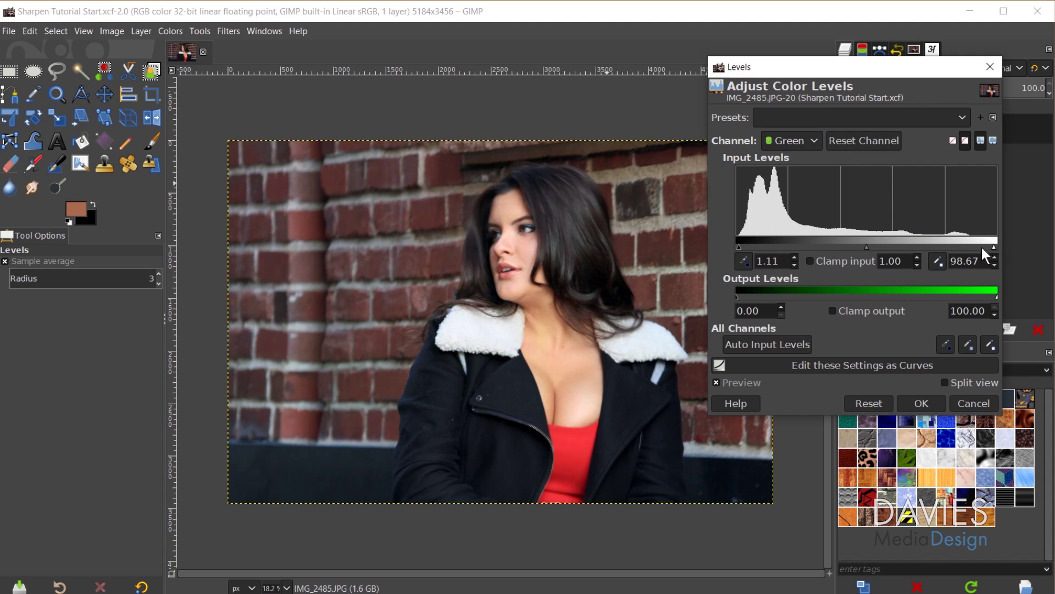
{"action": "left_click", "coordinate": [735, 382]}
{"action": "left_click", "coordinate": [738, 382]}
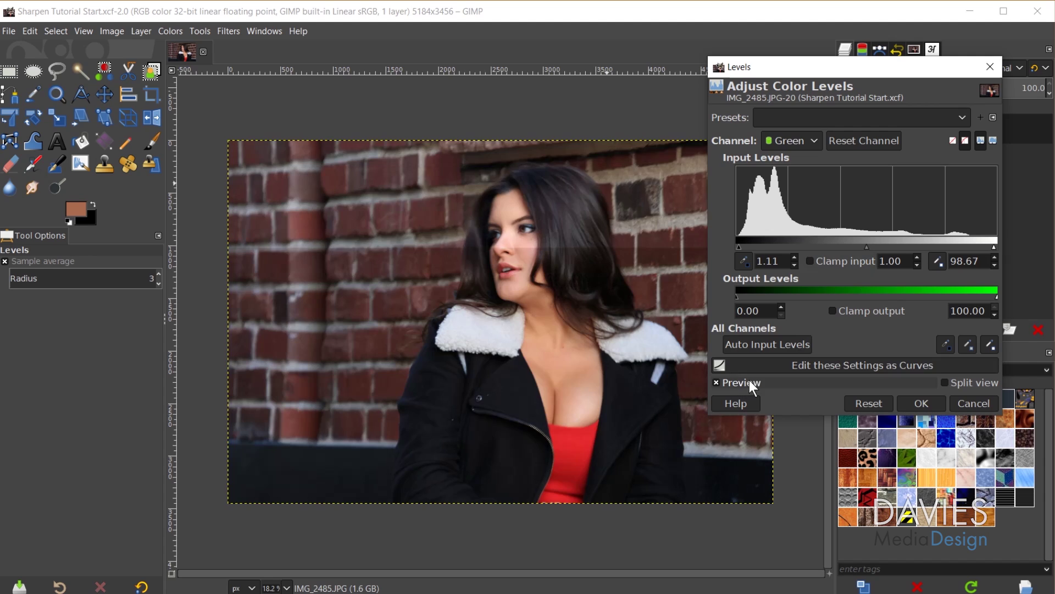
Step: Set the Blue channel's input black point to 0.88 and white point to 97.57, fine-tune its midtones, and apply the Levels adjustment
{"action": "left_click", "coordinate": [796, 141]}
{"action": "left_click", "coordinate": [800, 160]}
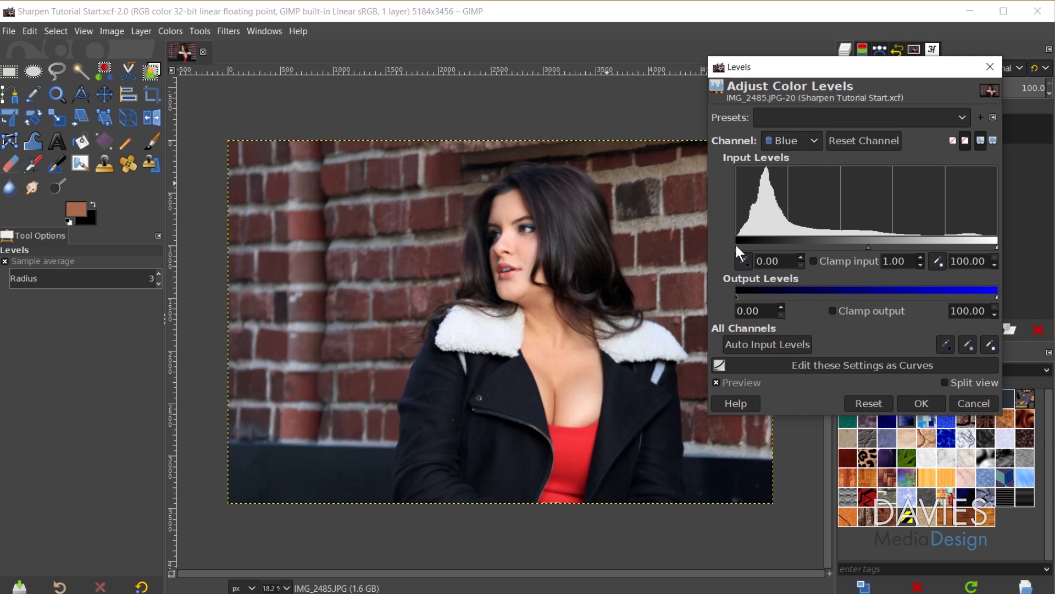
{"action": "mouse_move", "coordinate": [737, 245]}
{"action": "left_mouse_down"}
{"action": "mouse_move", "coordinate": [750, 245]}
{"action": "mouse_move", "coordinate": [738, 245]}
{"action": "left_mouse_up"}
{"action": "left_click_drag", "start_coordinate": [995, 246], "coordinate": [991, 246]}
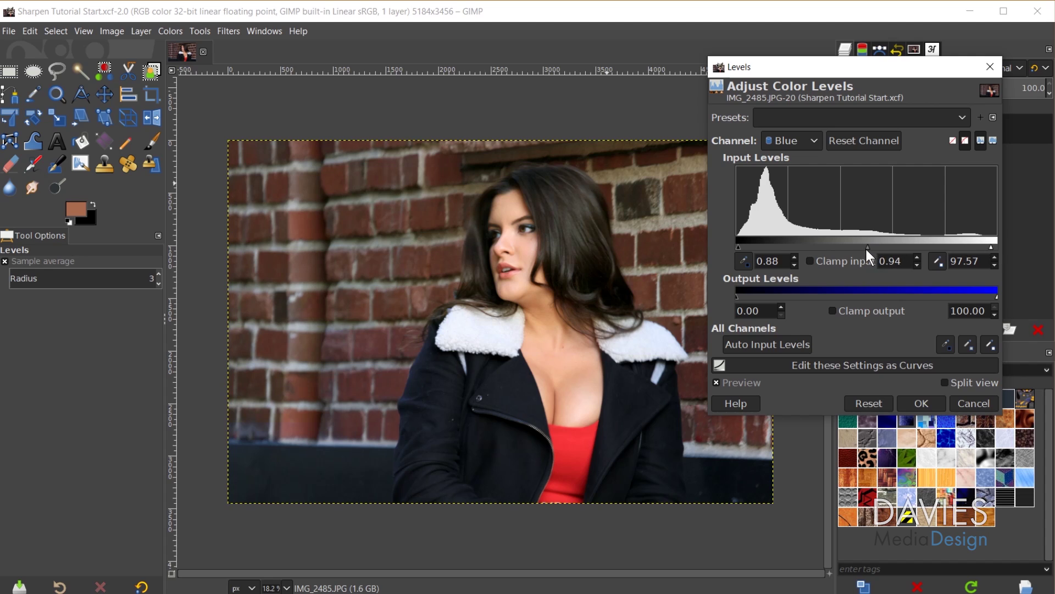
{"action": "left_click_drag", "start_coordinate": [861, 249], "coordinate": [862, 250]}
{"action": "left_click", "coordinate": [753, 382]}
{"action": "left_click", "coordinate": [754, 383]}
{"action": "left_click", "coordinate": [920, 402]}
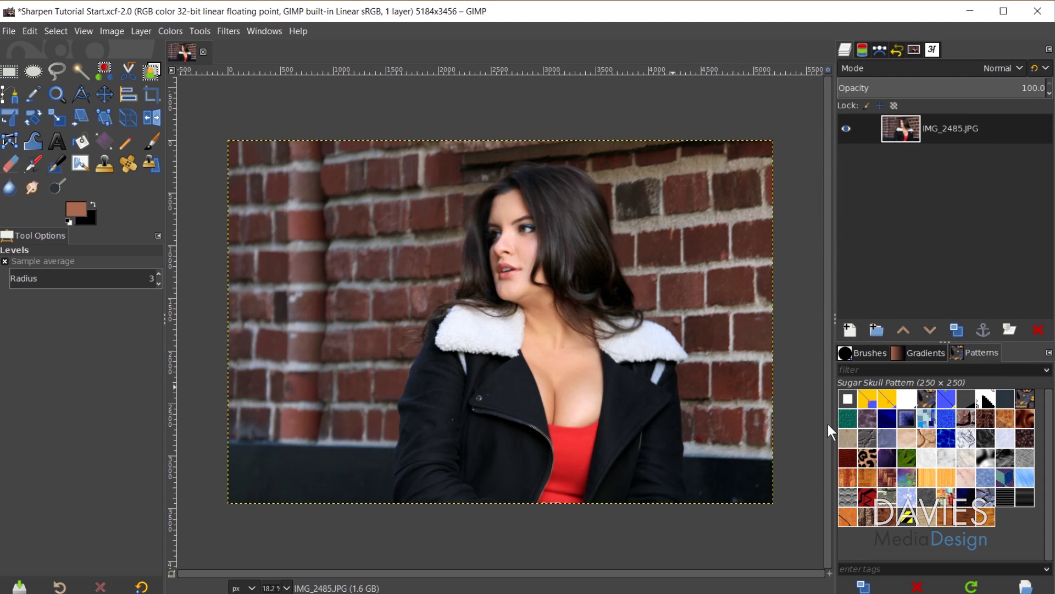
Step: Increase the photo's overall saturation to a scale of 1.140, compare before and after, and apply it
{"action": "left_click", "coordinate": [167, 32]}
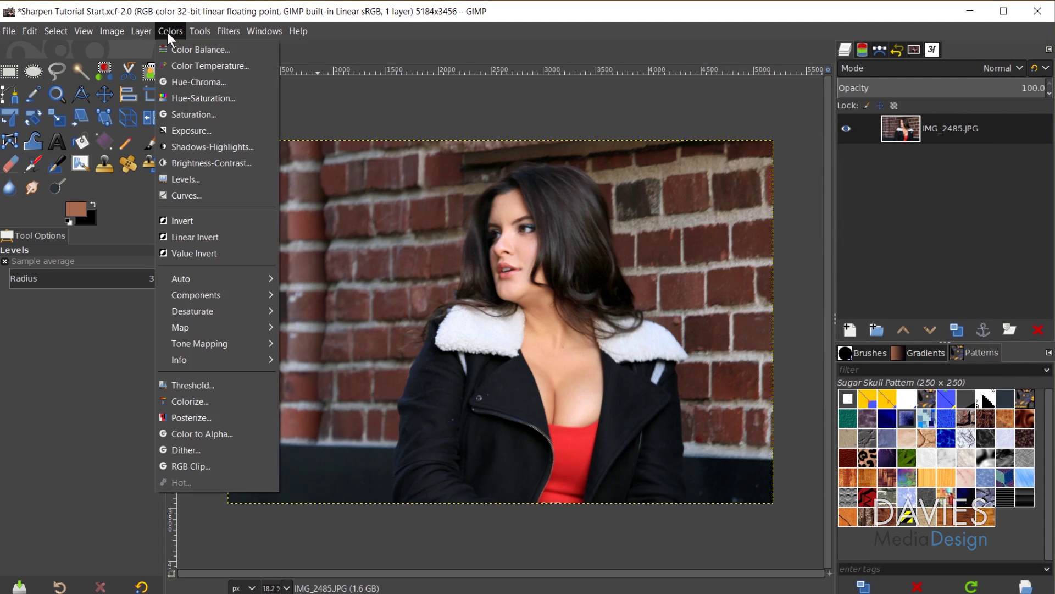
{"action": "left_click", "coordinate": [189, 117]}
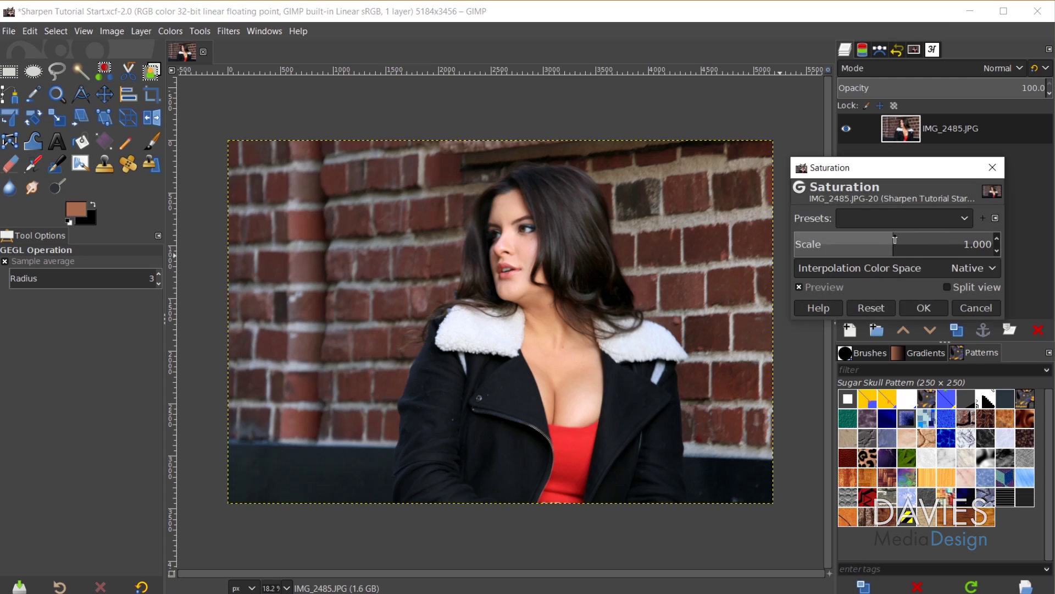
{"action": "left_click_drag", "start_coordinate": [894, 238], "coordinate": [907, 238]}
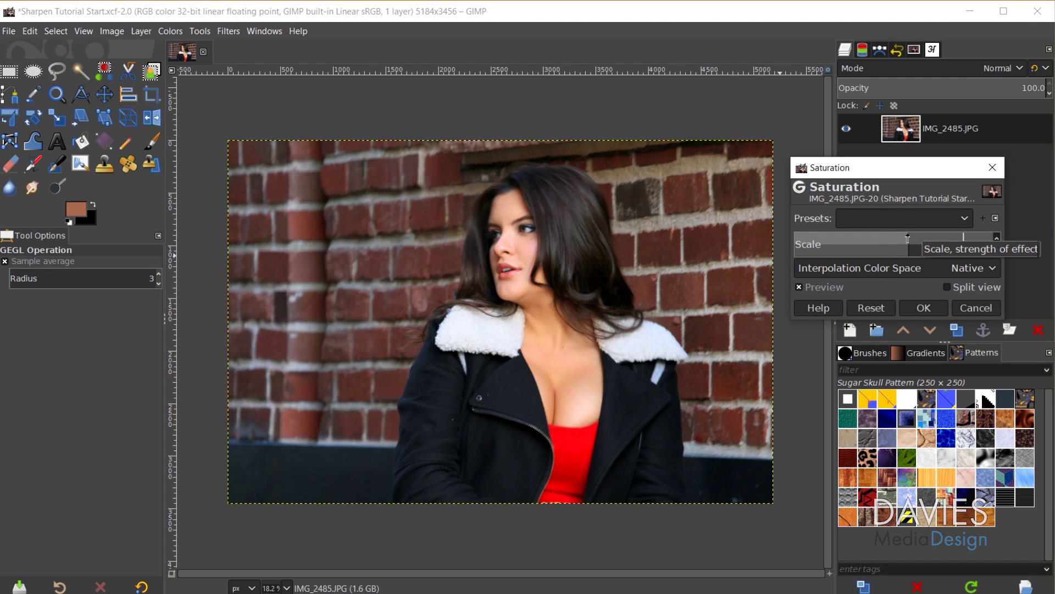
{"action": "left_click", "coordinate": [833, 288]}
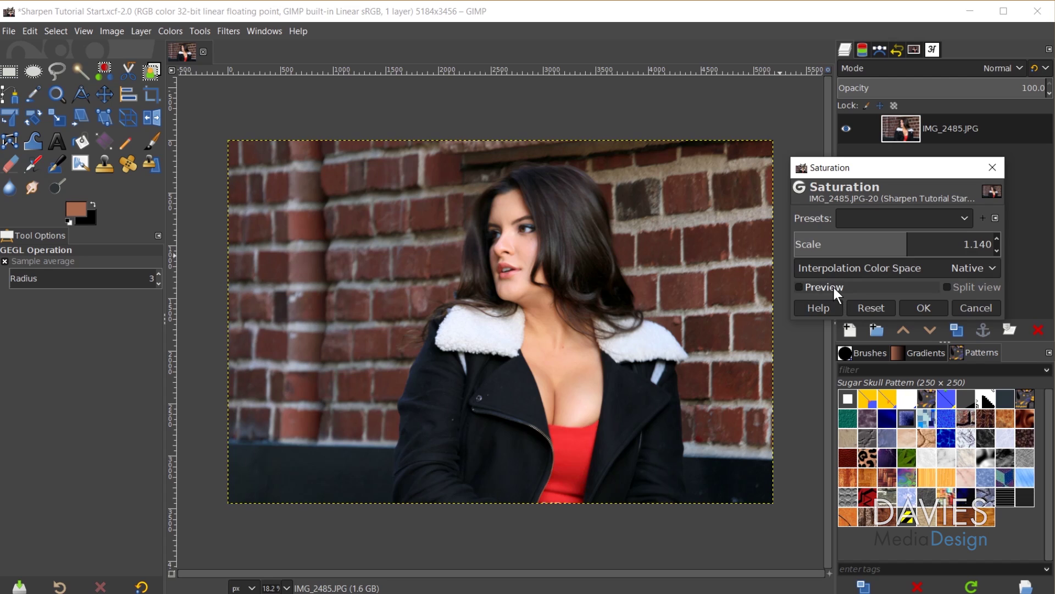
{"action": "left_click", "coordinate": [833, 288]}
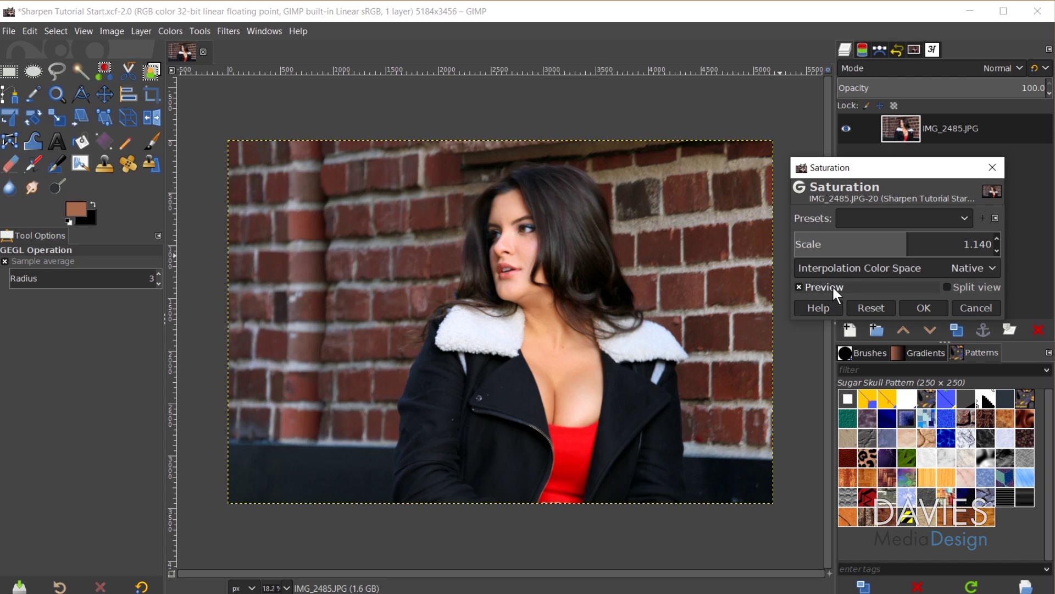
{"action": "left_click", "coordinate": [927, 304]}
Step: Adjust the photo's Color Temperature by raising the intended temperature slightly above 6500, and apply it
{"action": "left_click", "coordinate": [170, 32]}
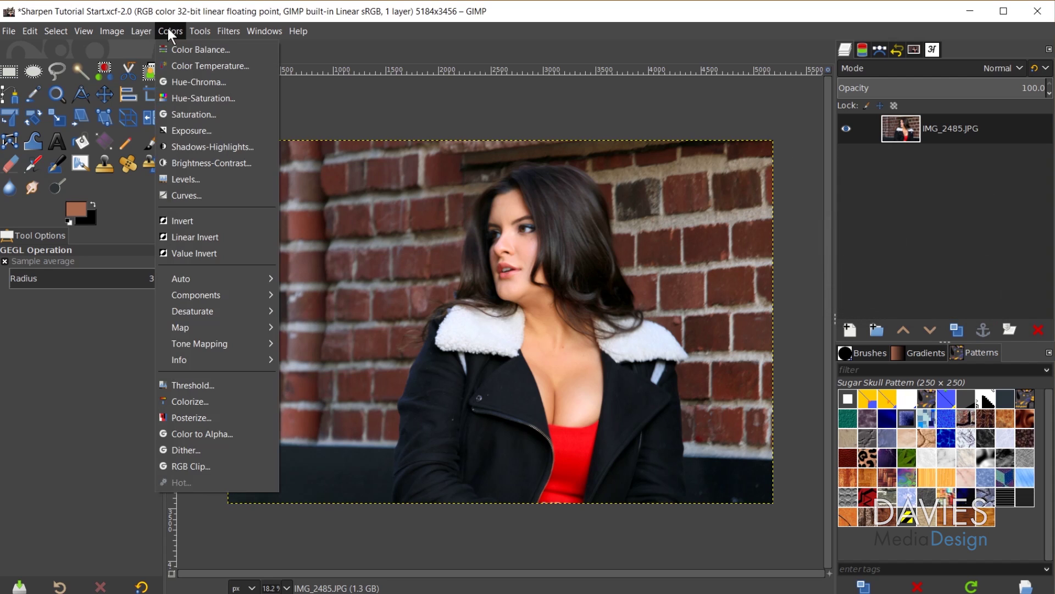
{"action": "left_click", "coordinate": [168, 65]}
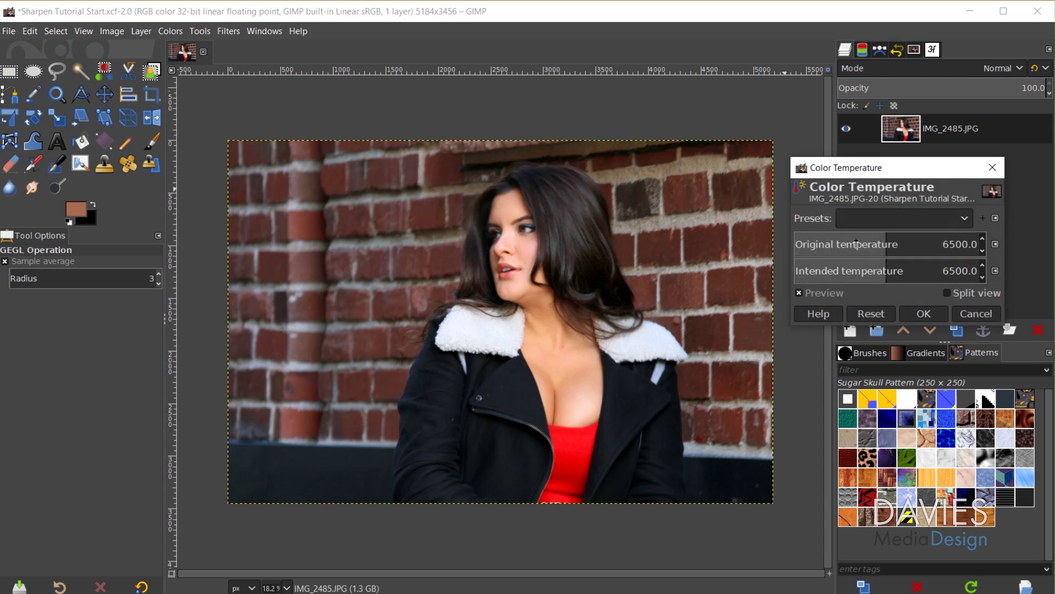
{"action": "left_click_drag", "start_coordinate": [885, 271], "coordinate": [899, 263]}
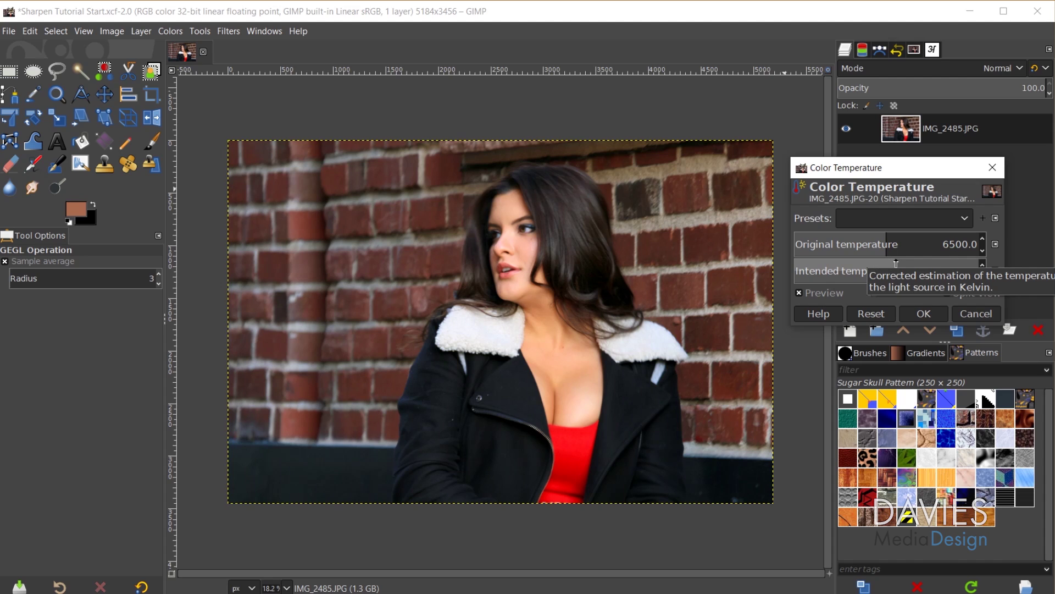
{"action": "left_click", "coordinate": [924, 314]}
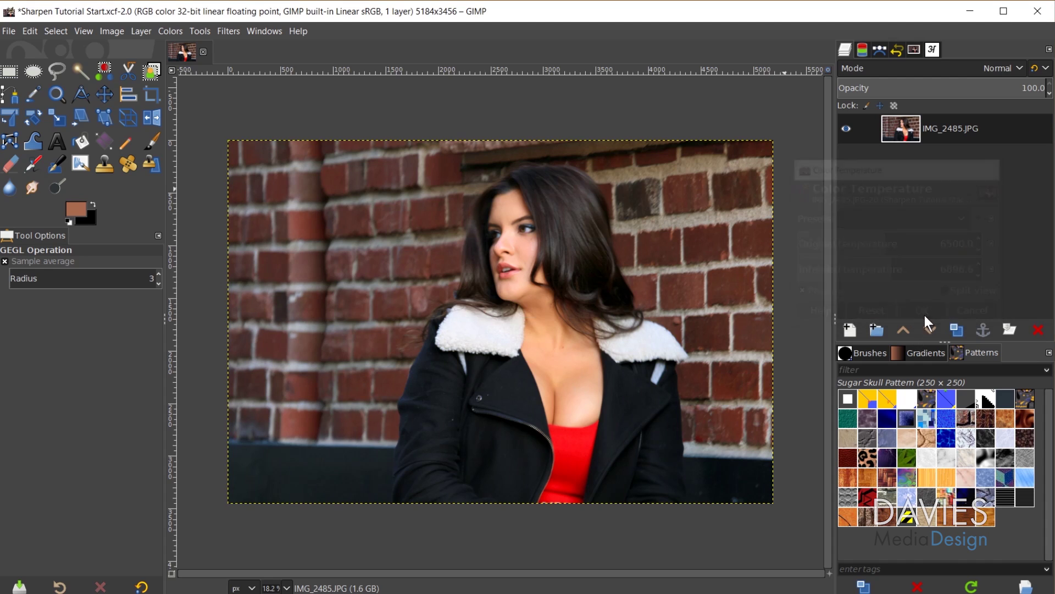
Step: Reduce the saturation of only the yellows to -77.8 with Hue-Saturation
{"action": "left_click", "coordinate": [169, 31]}
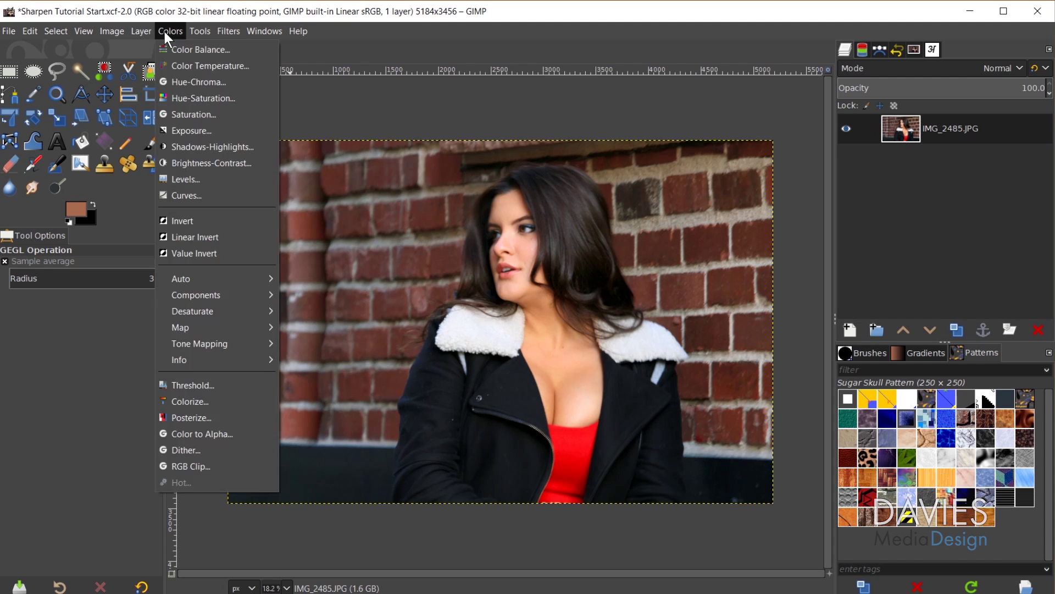
{"action": "left_click", "coordinate": [193, 98]}
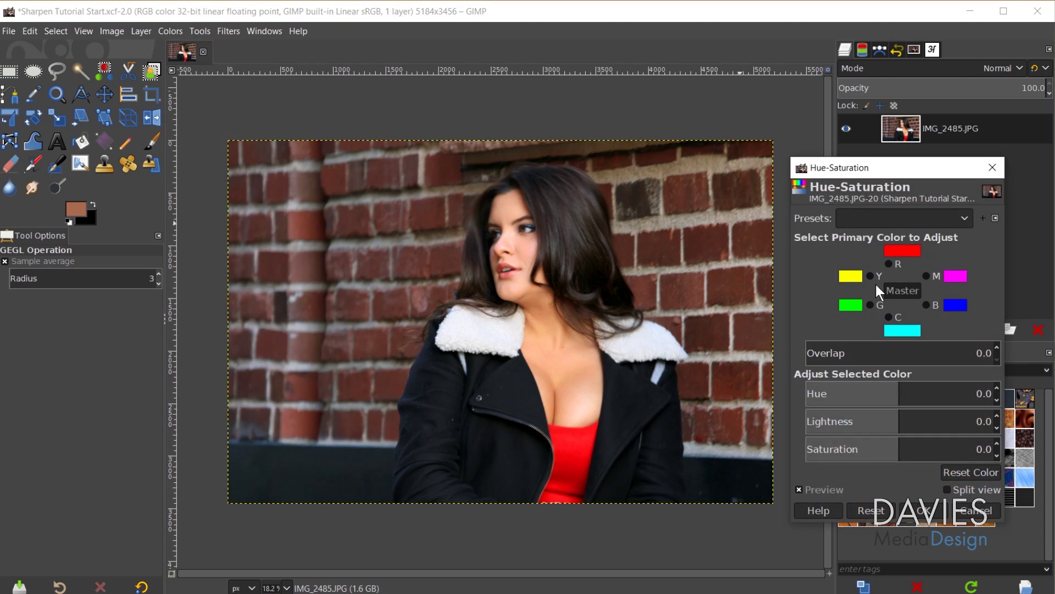
{"action": "left_click", "coordinate": [871, 275]}
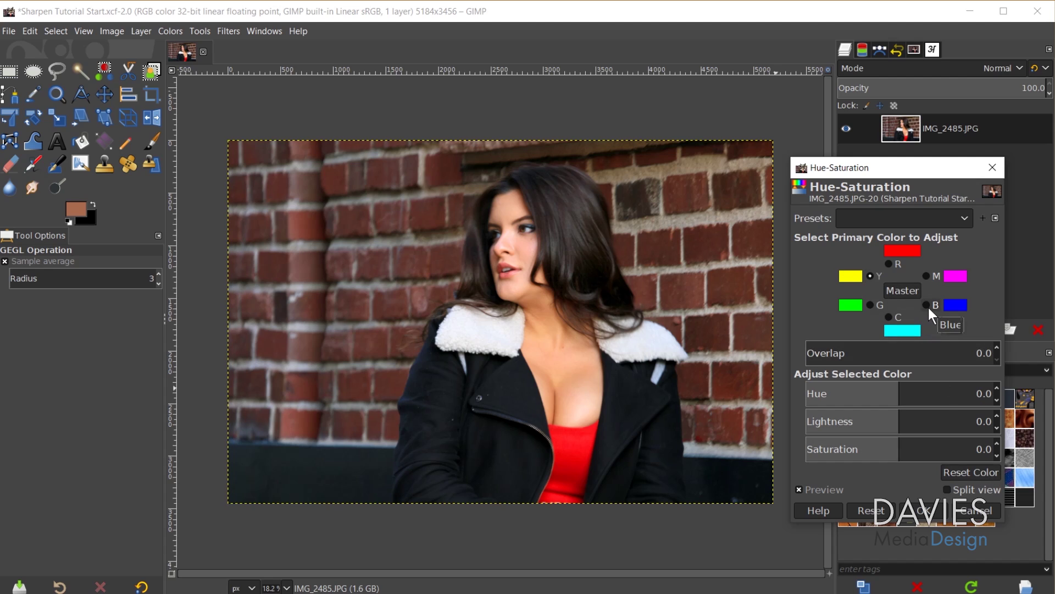
{"action": "left_click", "coordinate": [894, 443]}
{"action": "left_click_drag", "start_coordinate": [894, 443], "coordinate": [870, 445]}
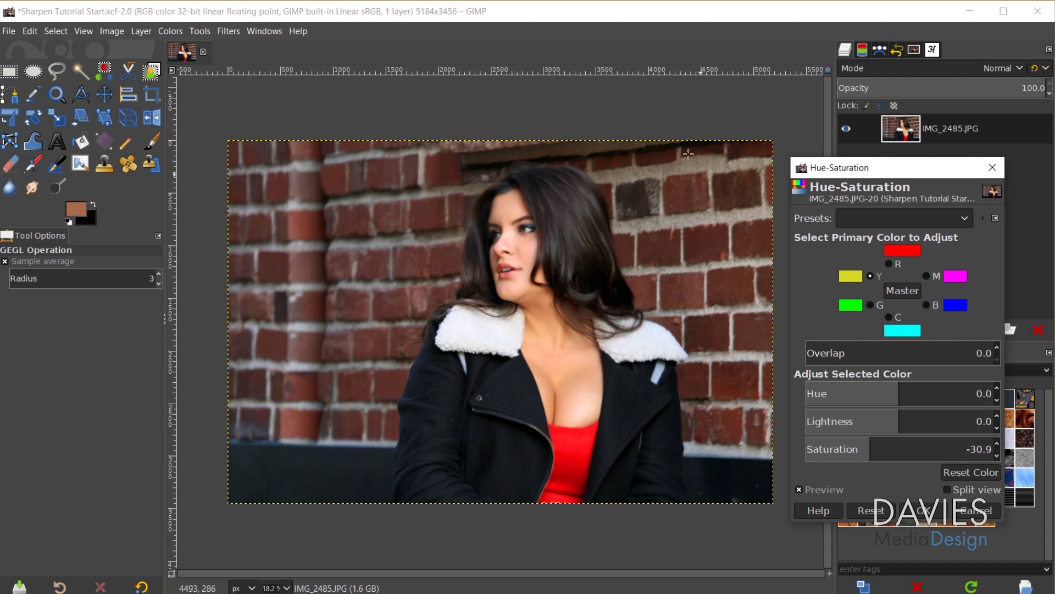
{"action": "left_click", "coordinate": [965, 448]}
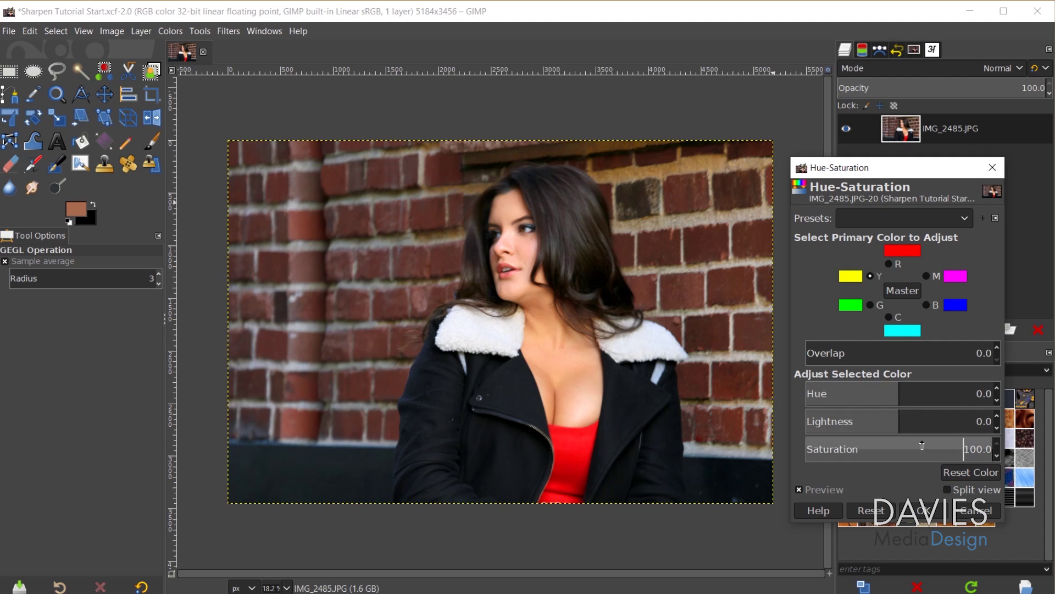
{"action": "left_click_drag", "start_coordinate": [922, 445], "coordinate": [825, 446]}
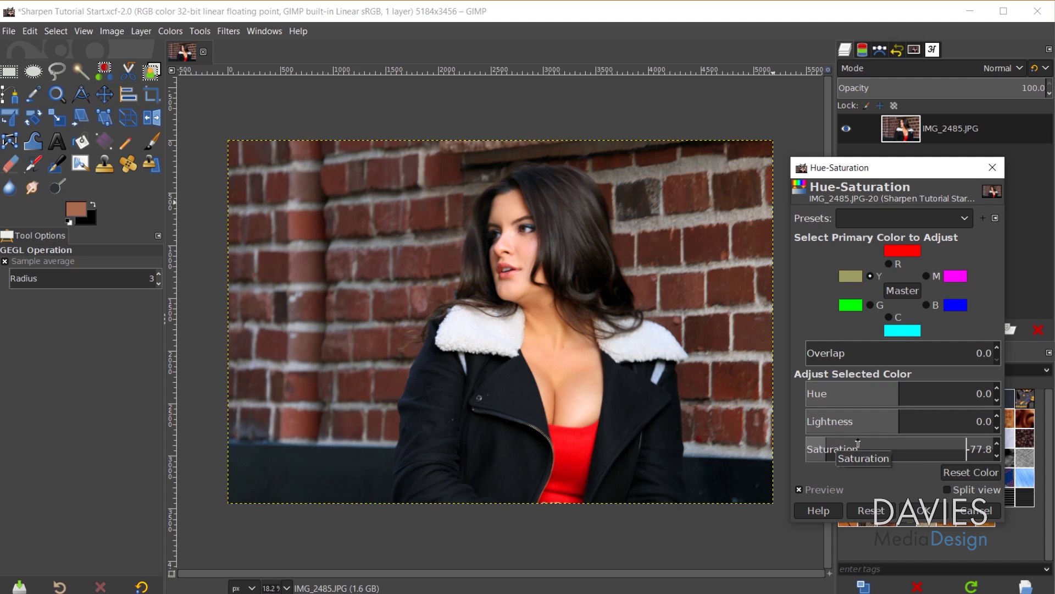
Step: Raise the saturation of the reds slightly in Hue-Saturation, compare with the preview off, and apply the adjustment
{"action": "left_click", "coordinate": [889, 265]}
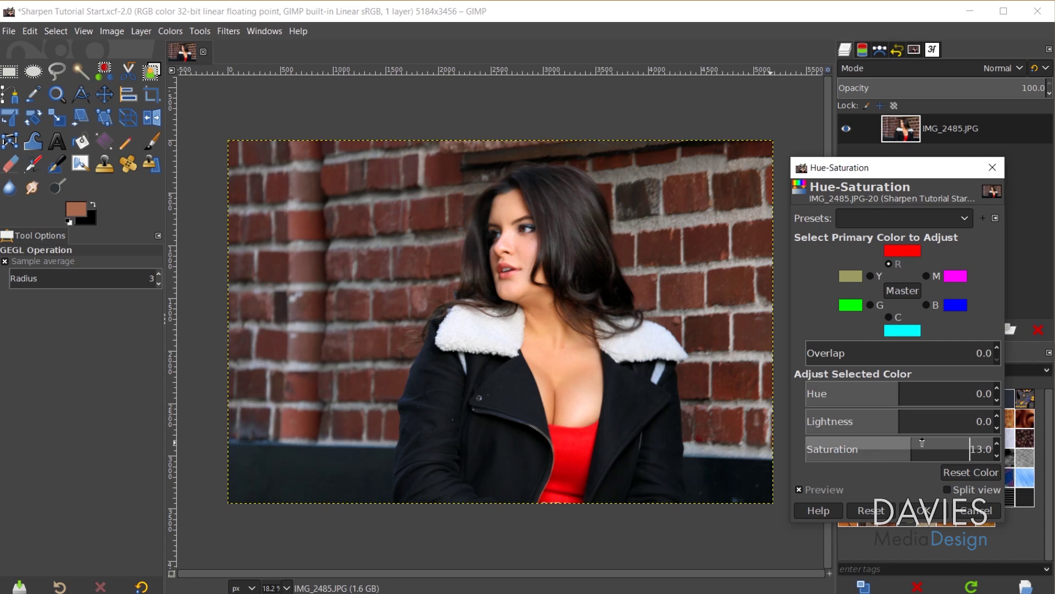
{"action": "mouse_move", "coordinate": [904, 443]}
{"action": "left_mouse_down"}
{"action": "mouse_move", "coordinate": [932, 444]}
{"action": "mouse_move", "coordinate": [905, 443]}
{"action": "left_mouse_up"}
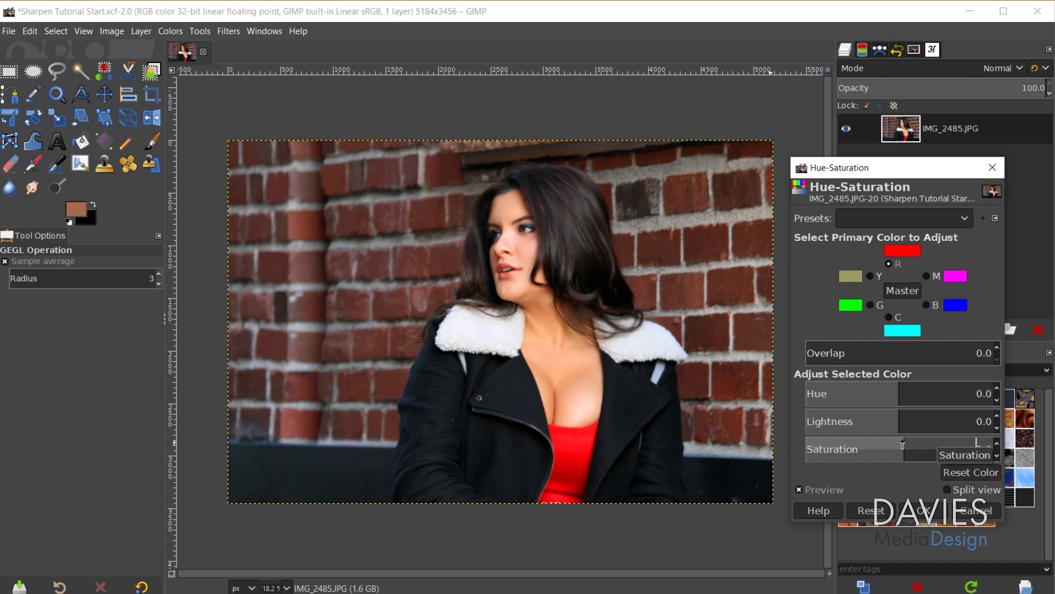
{"action": "left_click", "coordinate": [832, 487]}
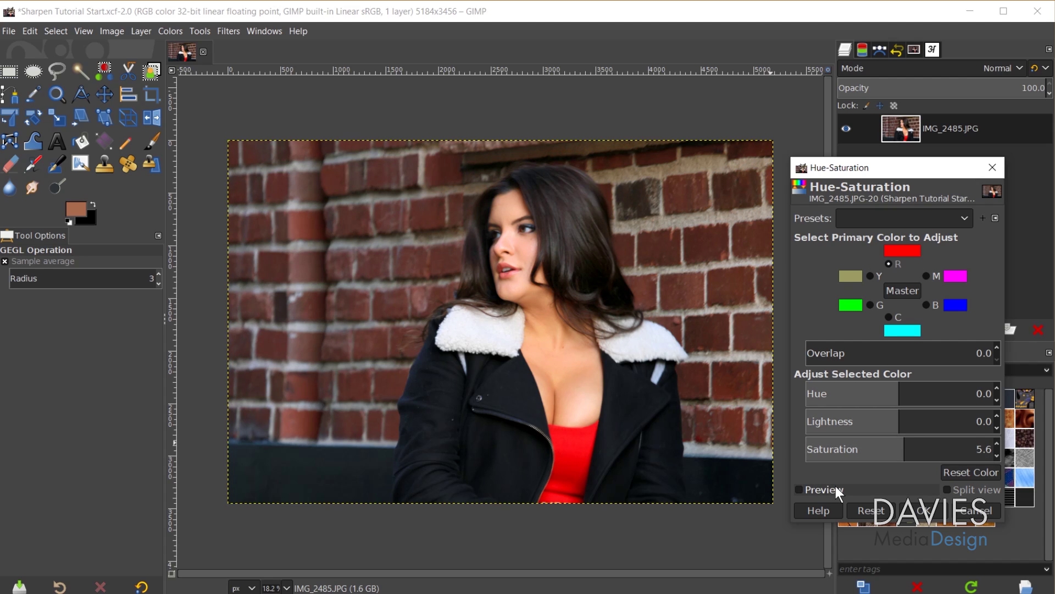
{"action": "left_click", "coordinate": [832, 489]}
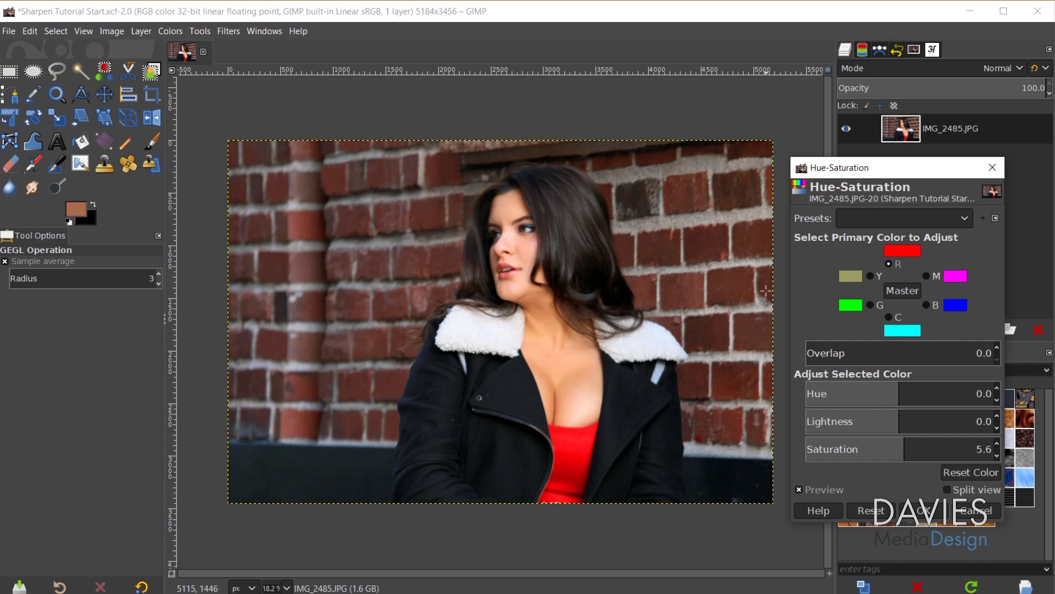
{"action": "left_click_drag", "start_coordinate": [904, 450], "coordinate": [902, 450]}
{"action": "left_click", "coordinate": [932, 511]}
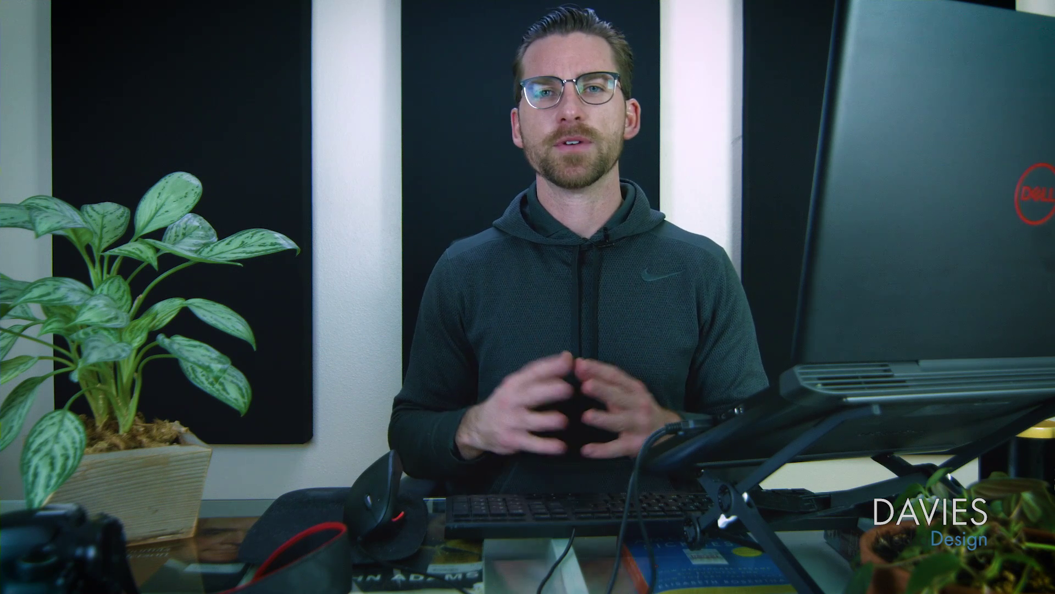
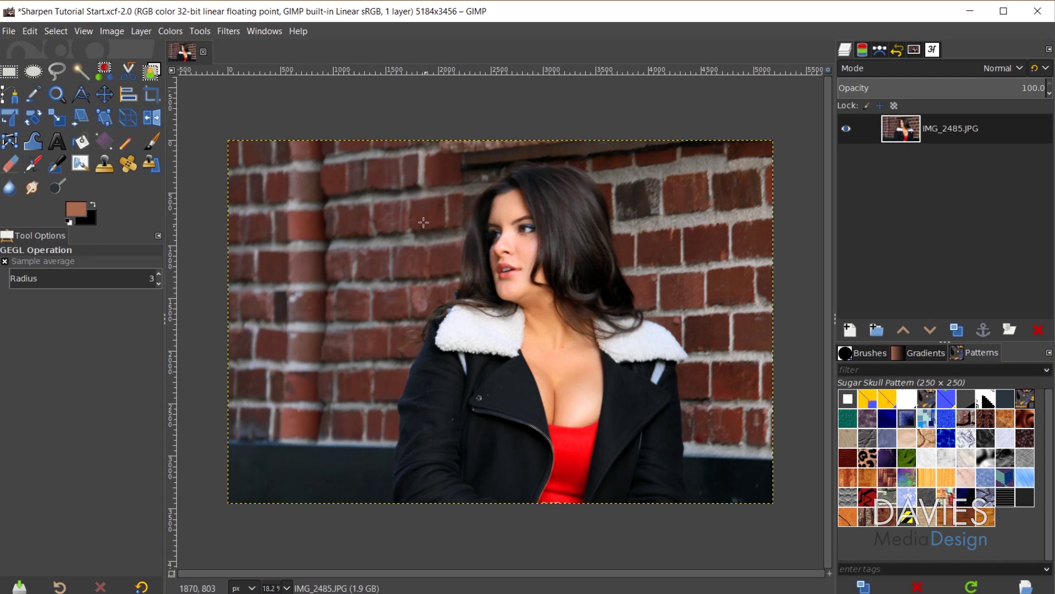
Step: Decompose the color-corrected photo into separate channel layers using the LAB color model
{"action": "left_click", "coordinate": [167, 32]}
{"action": "mouse_move", "coordinate": [193, 298]}
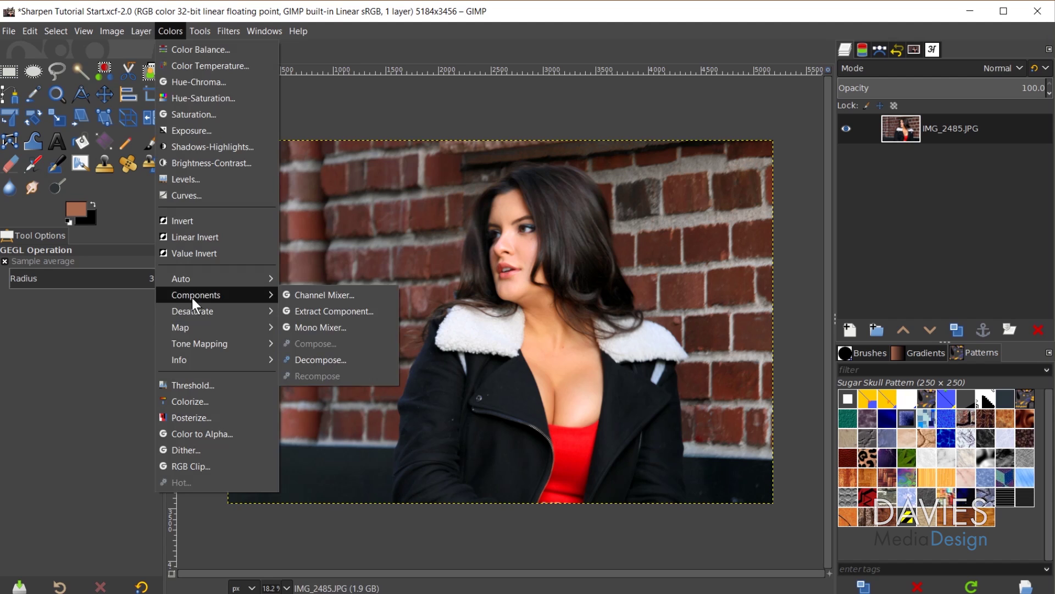
{"action": "left_click", "coordinate": [344, 360]}
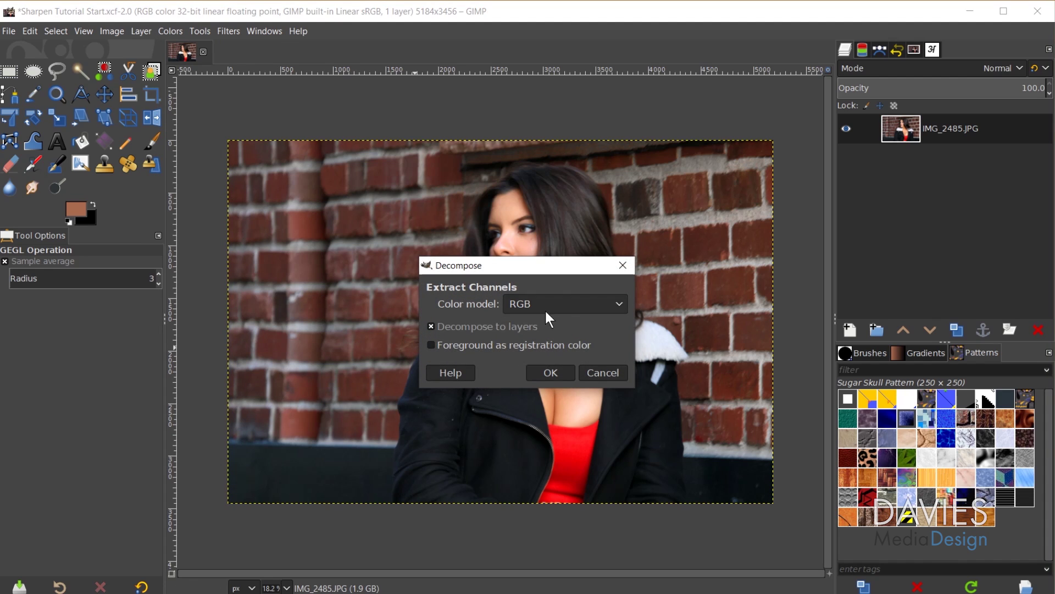
{"action": "left_click", "coordinate": [558, 301]}
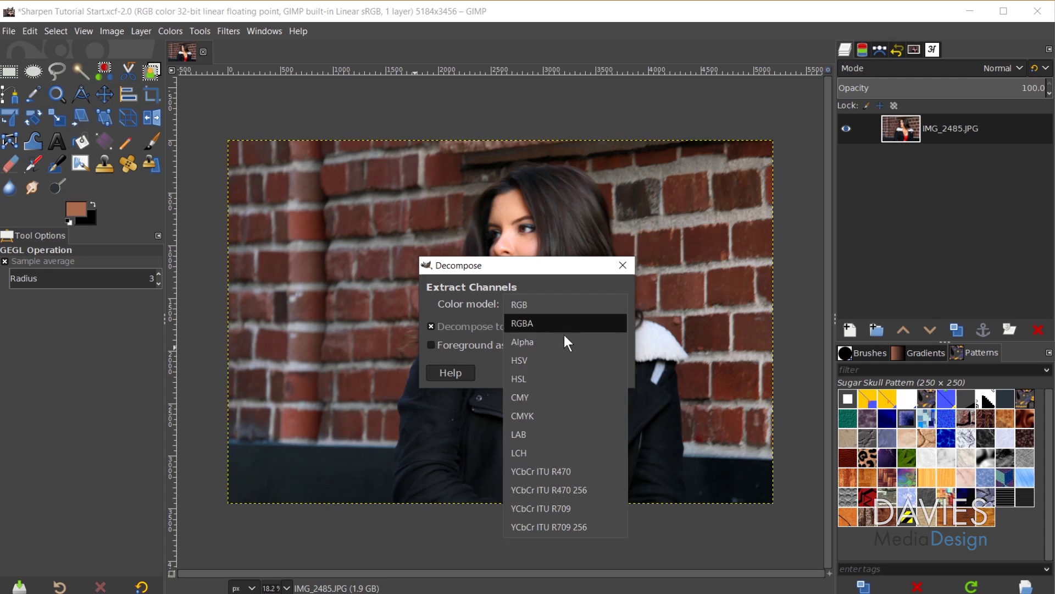
{"action": "left_click", "coordinate": [546, 433]}
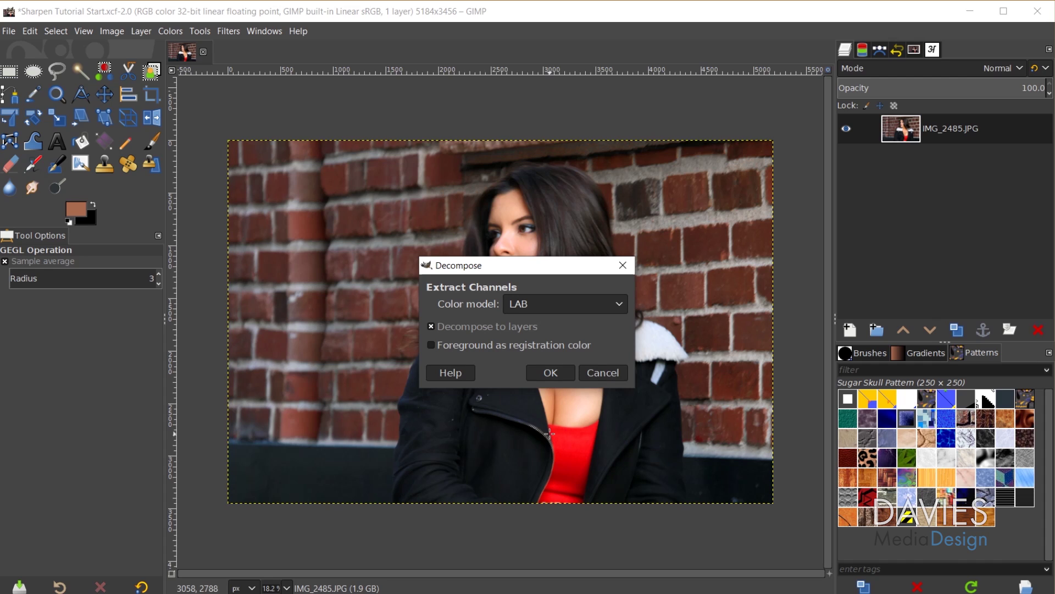
{"action": "left_click", "coordinate": [530, 326]}
{"action": "left_click", "coordinate": [552, 373]}
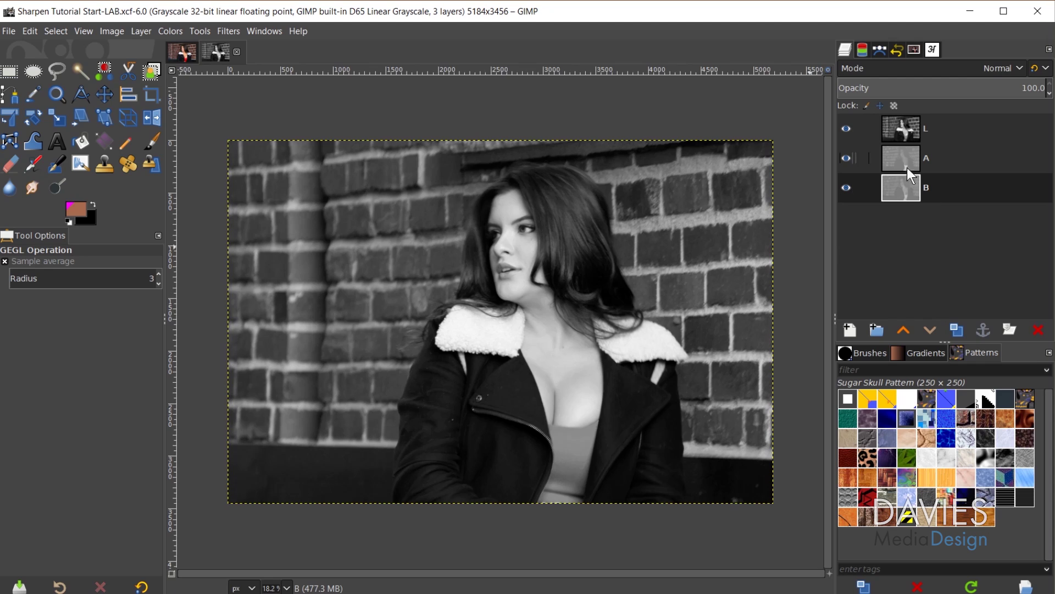
Step: Select the L channel layer, hide it to view the channel beneath, and show it again
{"action": "left_click", "coordinate": [915, 135]}
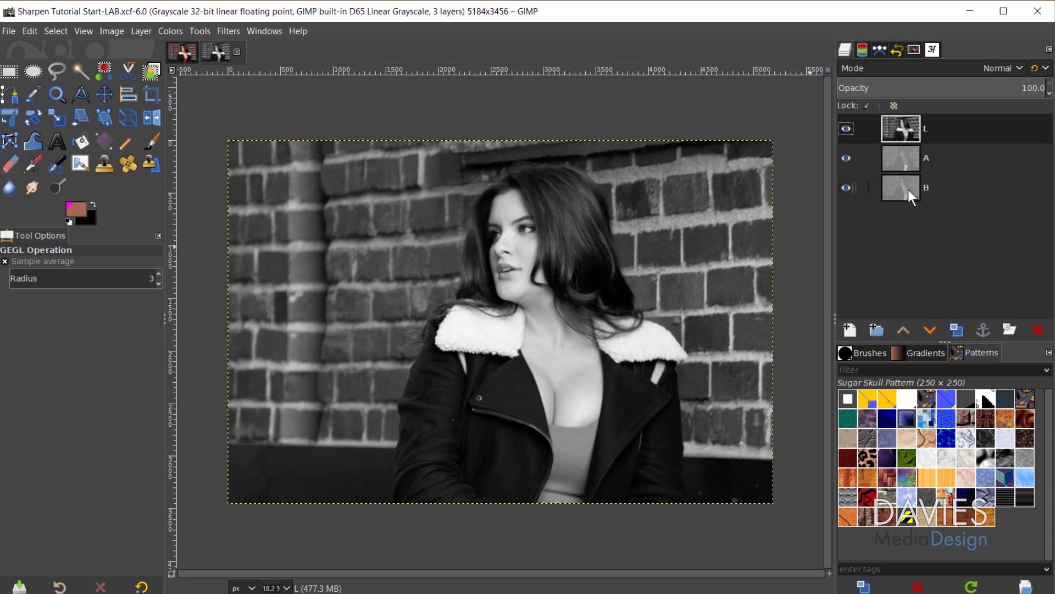
{"action": "left_click", "coordinate": [847, 128]}
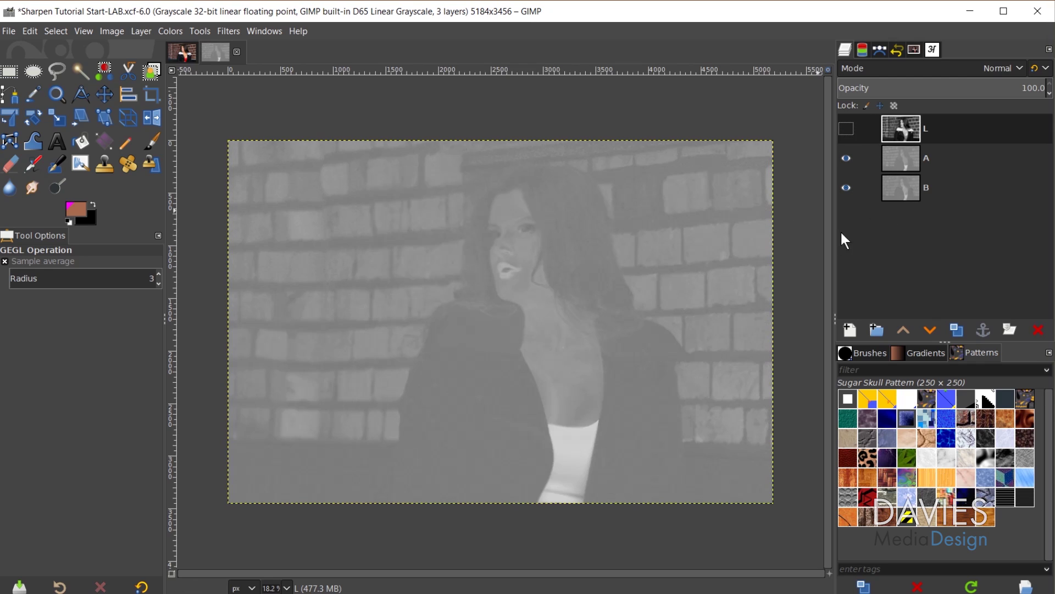
{"action": "left_click", "coordinate": [847, 128]}
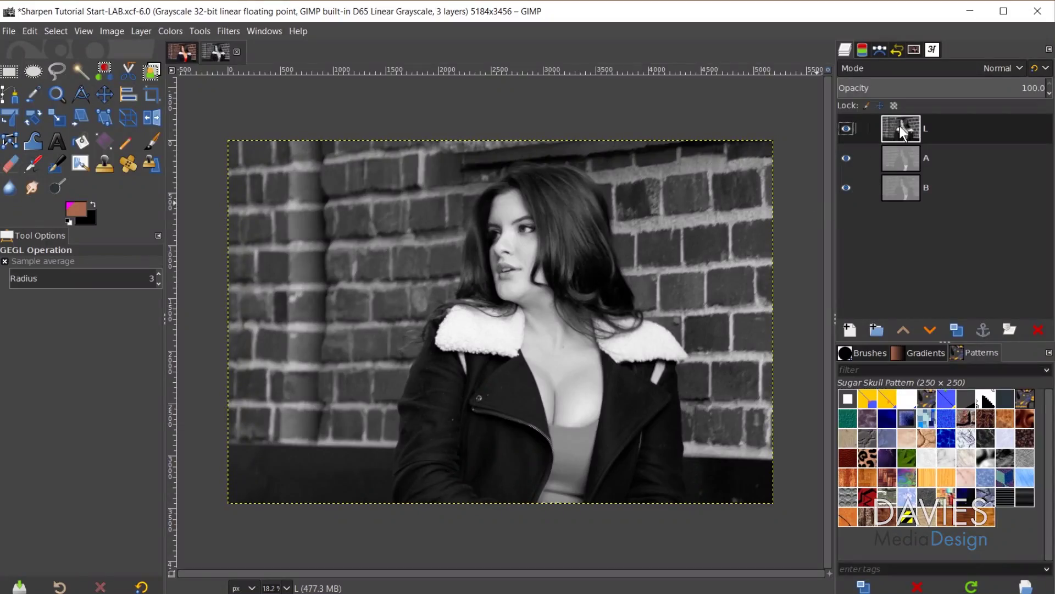
Step: Copy the L layer onto the color photo and blend it in LCh Lightness mode, comparing with the layer hidden
{"action": "left_click_drag", "start_coordinate": [910, 134], "coordinate": [380, 263]}
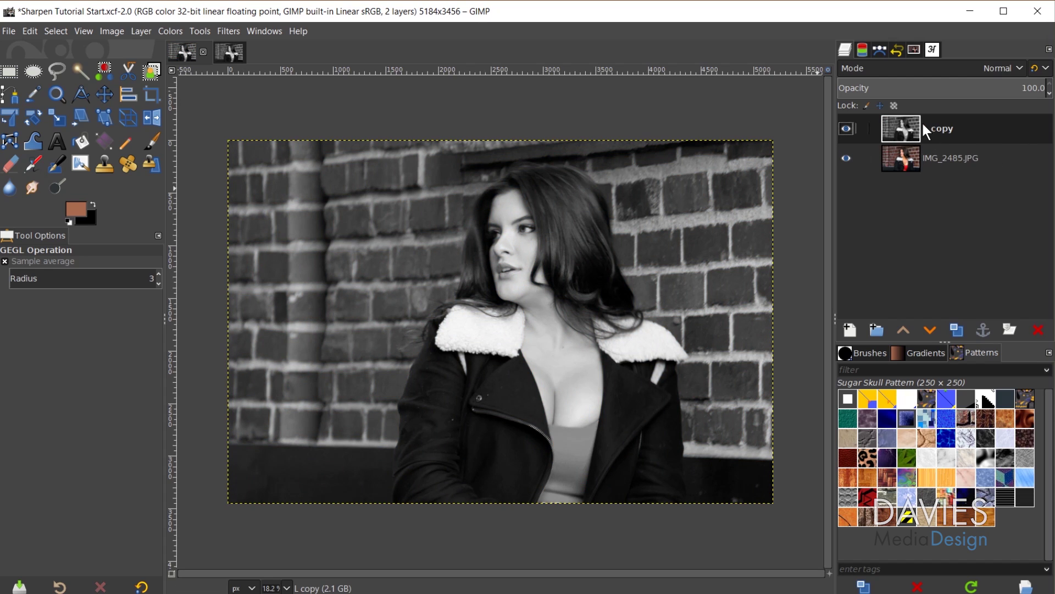
{"action": "left_click", "coordinate": [977, 68]}
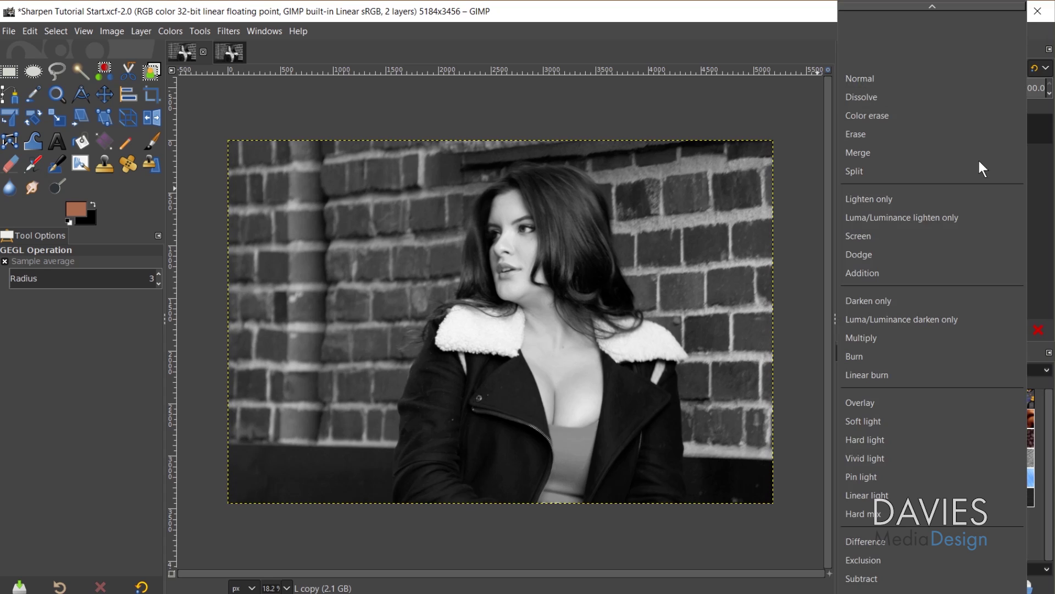
{"action": "mouse_move", "coordinate": [951, 591]}
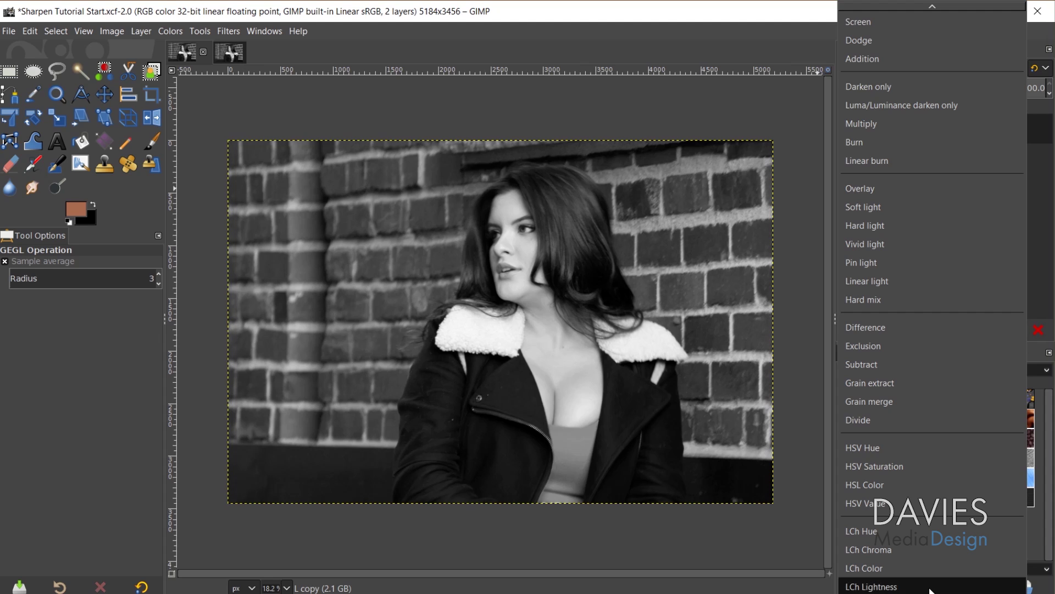
{"action": "left_click", "coordinate": [929, 587]}
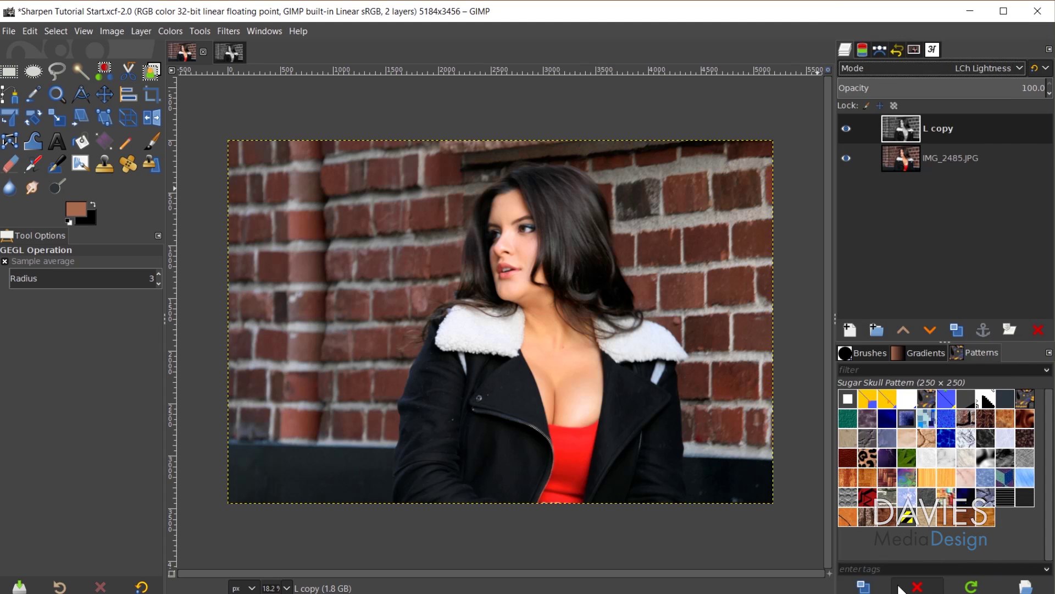
{"action": "left_click", "coordinate": [846, 128]}
{"action": "left_click", "coordinate": [846, 128]}
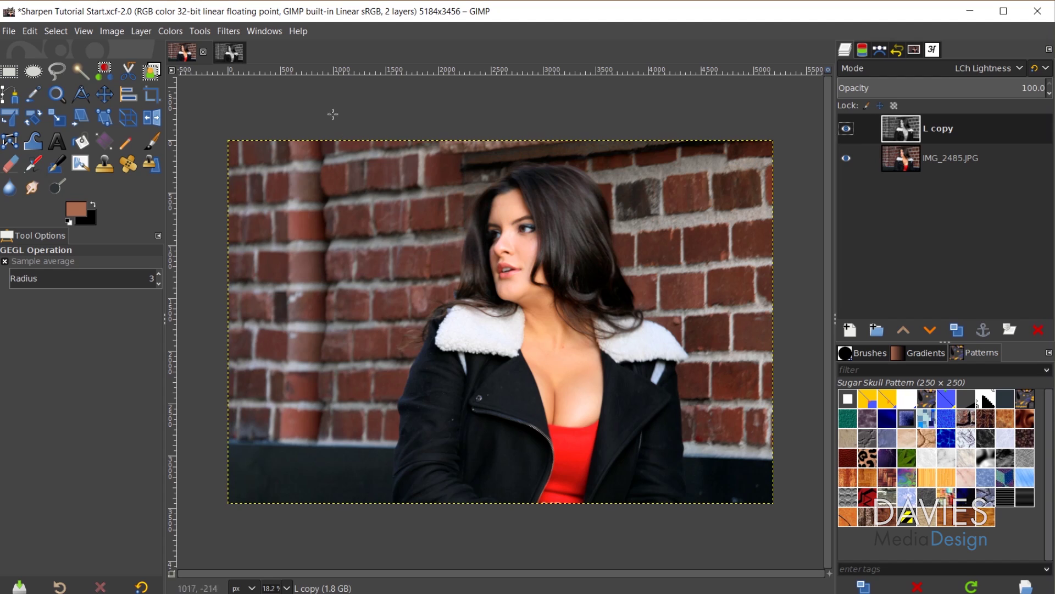
Step: Start Sharpen (Unsharp Mask) on the L copy layer with an amount of 3.068 and a radius of 3.876
{"action": "left_click", "coordinate": [229, 31]}
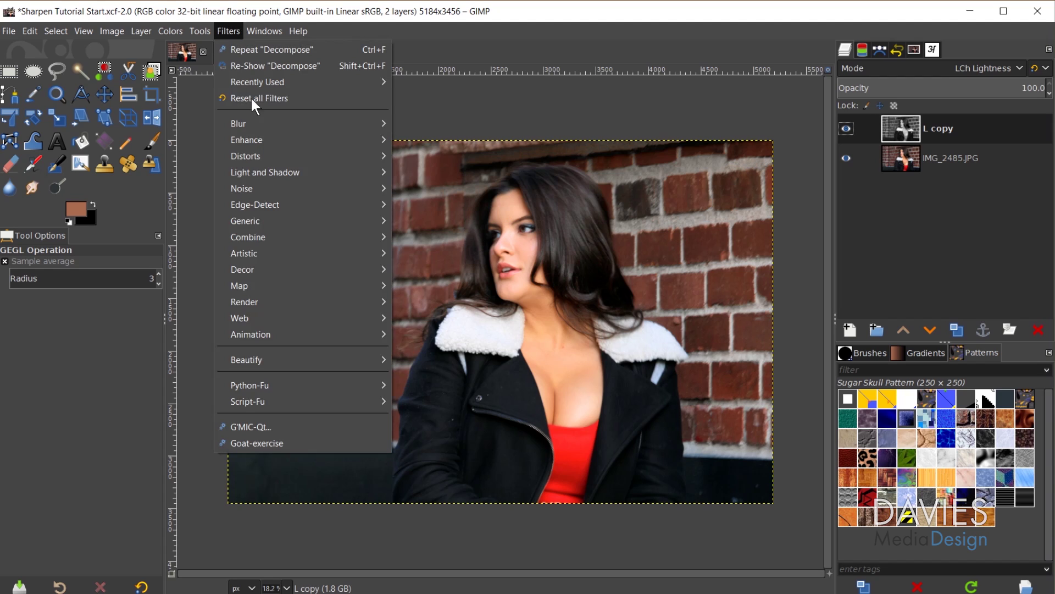
{"action": "mouse_move", "coordinate": [266, 143]}
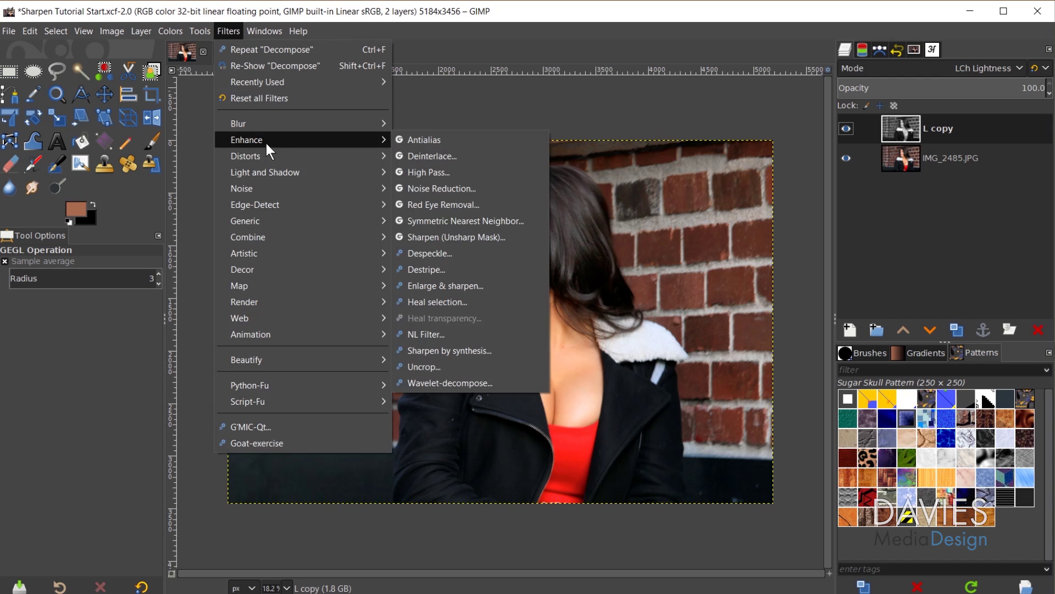
{"action": "left_click", "coordinate": [467, 236]}
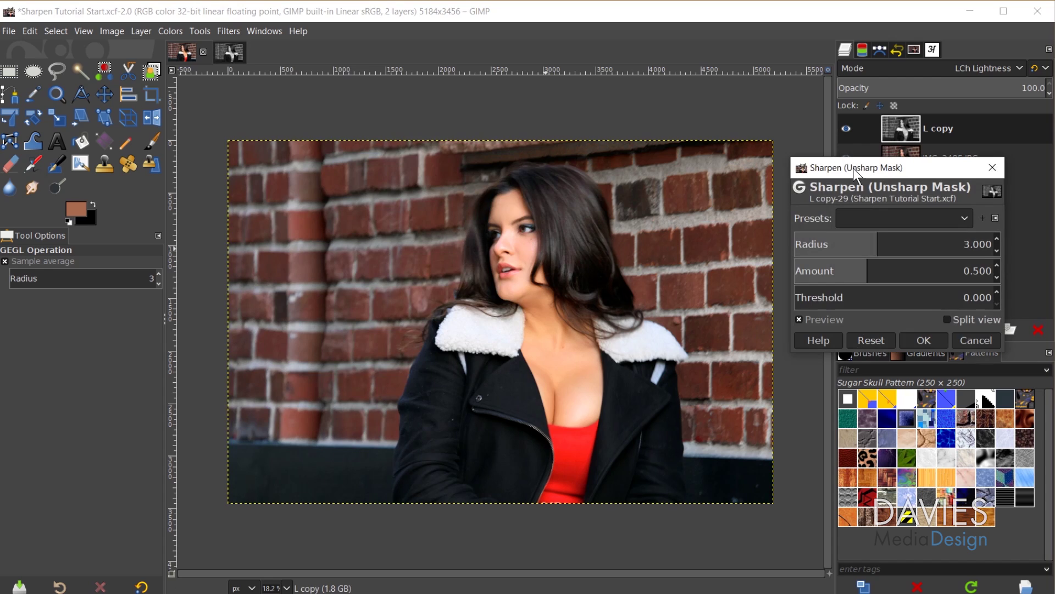
{"action": "left_click_drag", "start_coordinate": [853, 169], "coordinate": [768, 202]}
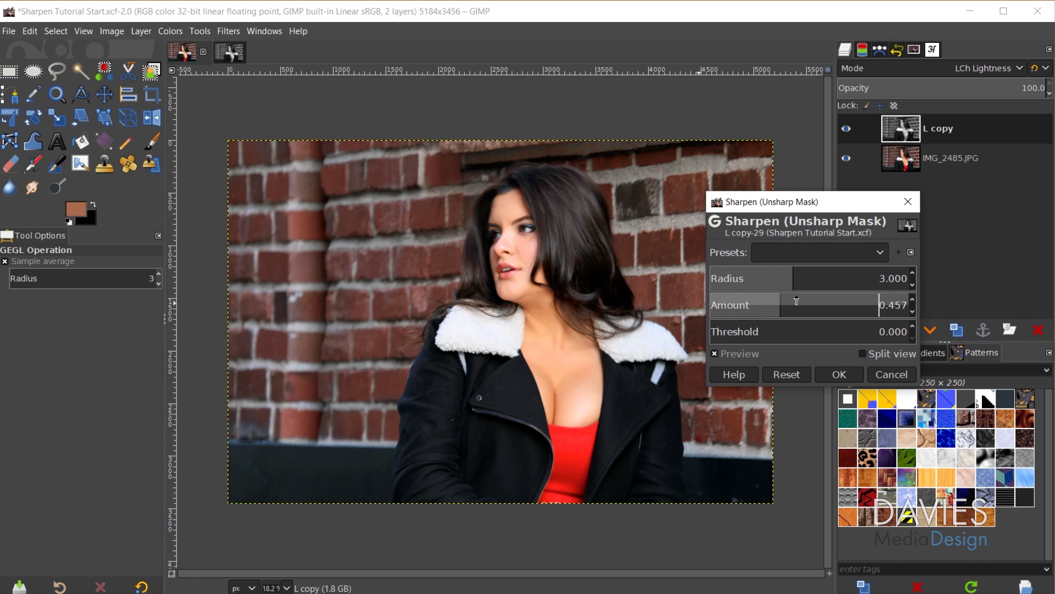
{"action": "left_click_drag", "start_coordinate": [781, 301], "coordinate": [838, 304]}
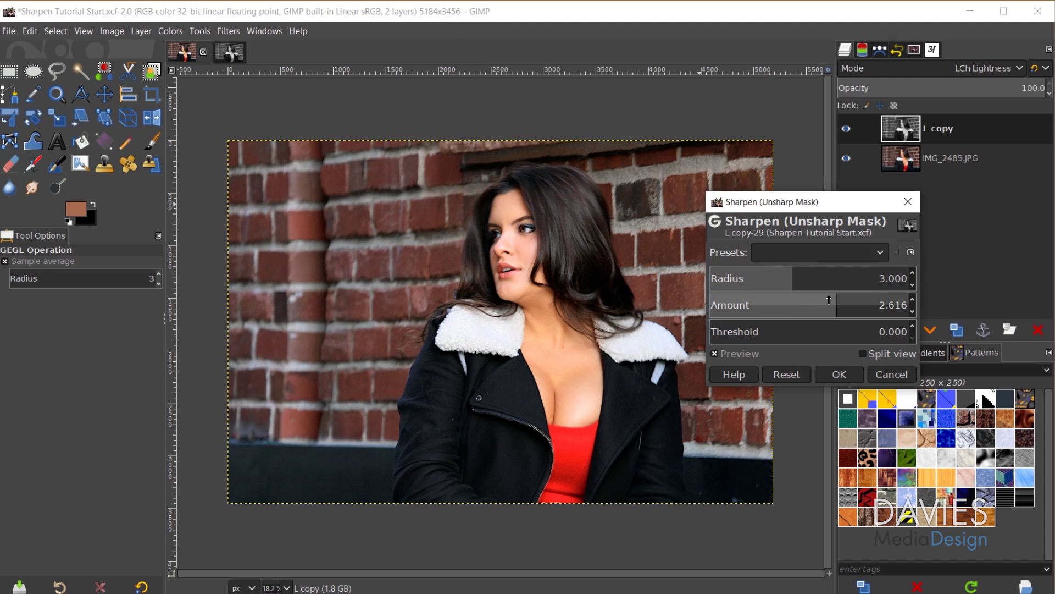
{"action": "left_click_drag", "start_coordinate": [835, 300], "coordinate": [843, 301]}
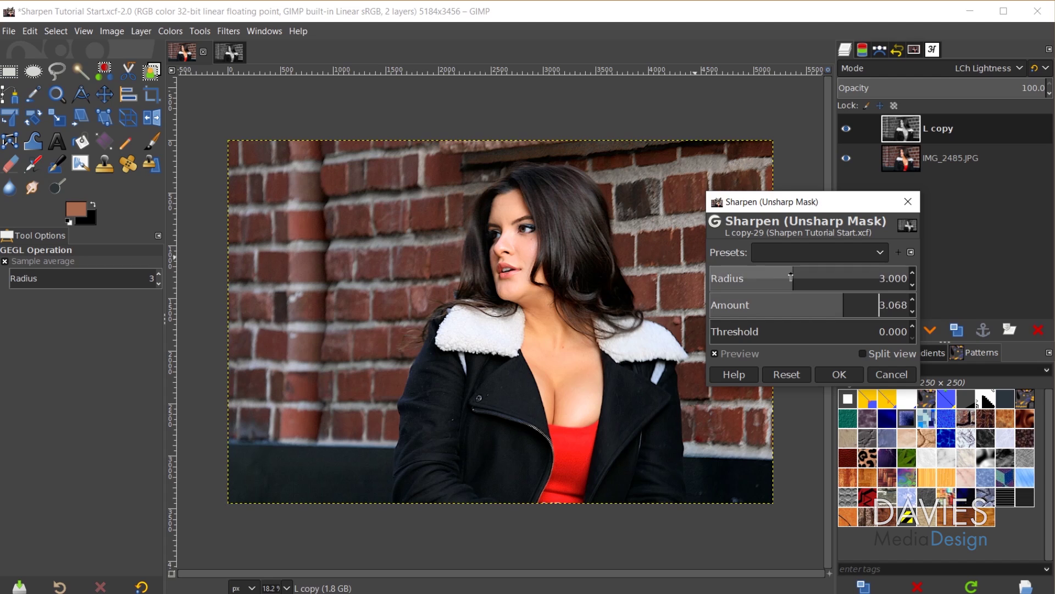
{"action": "left_click_drag", "start_coordinate": [800, 273], "coordinate": [797, 277]}
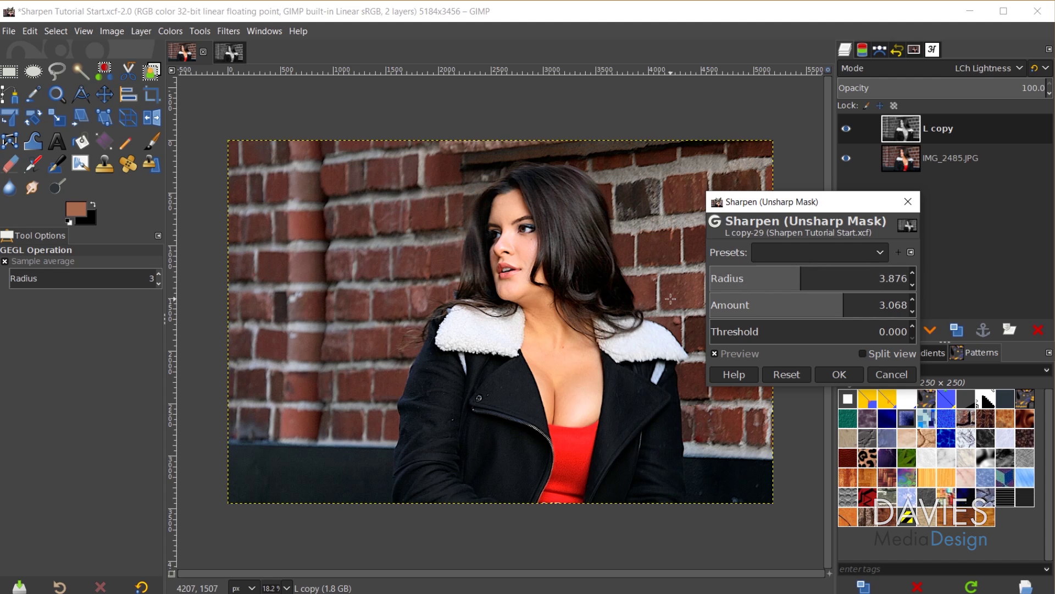
Step: Inspect the sharpening on the face close up, try a radius of 10.751, and reduce it to 4.025
{"action": "scroll", "coordinate": [463, 231], "scroll_direction": "up", "scroll_amount": 4}
{"action": "scroll", "coordinate": [464, 231], "scroll_direction": "up", "scroll_amount": 2}
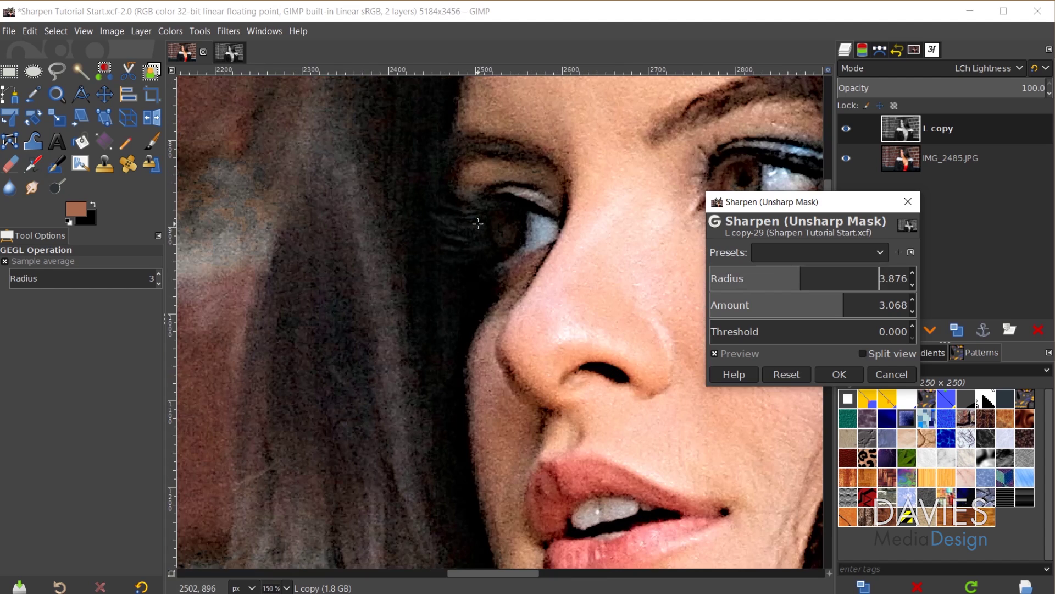
{"action": "scroll", "coordinate": [483, 221], "scroll_direction": "up", "scroll_amount": 1}
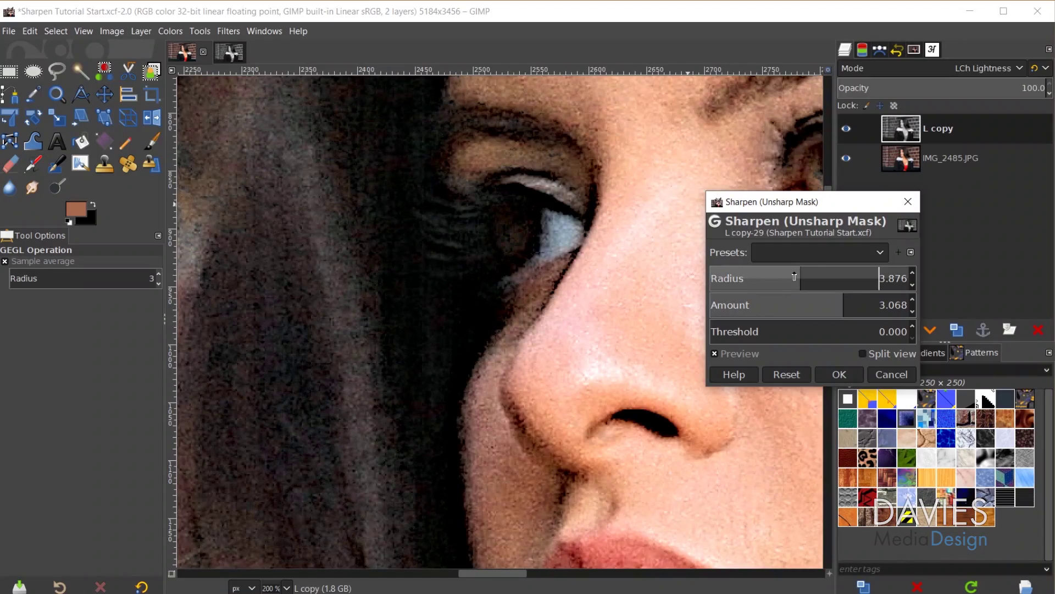
{"action": "left_click", "coordinate": [753, 280]}
{"action": "left_click_drag", "start_coordinate": [753, 279], "coordinate": [838, 278]}
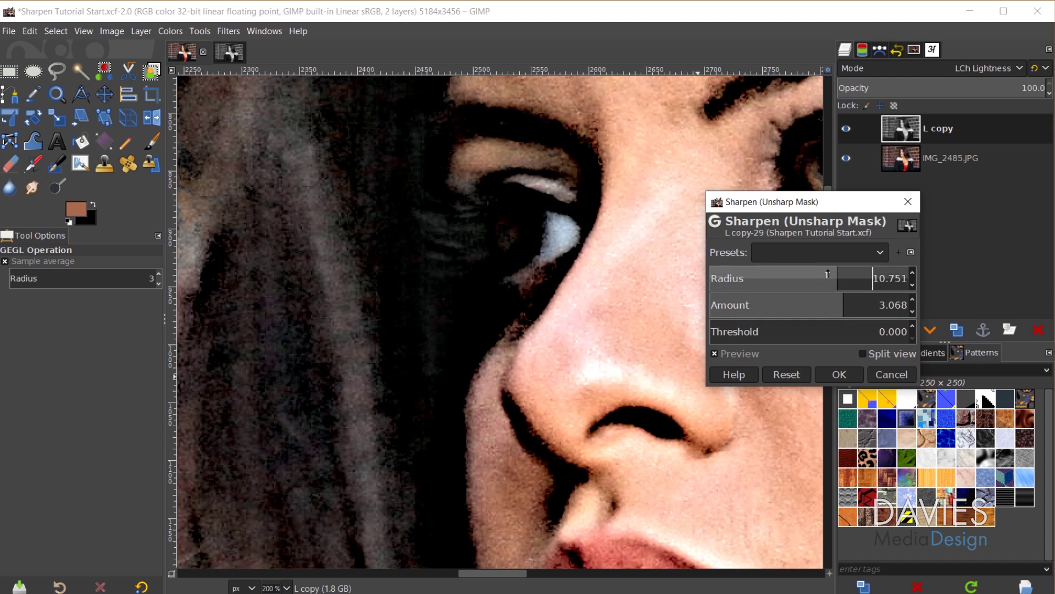
{"action": "left_click_drag", "start_coordinate": [838, 278], "coordinate": [799, 279]}
{"action": "left_click", "coordinate": [795, 279]}
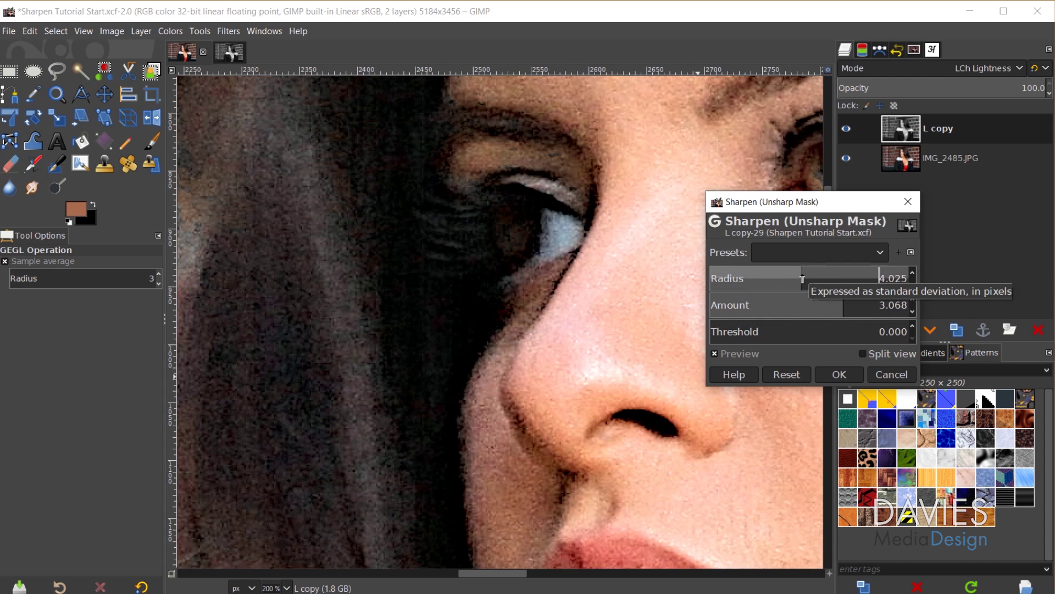
Step: Compare the whole photo with the sharpening preview off and on, and apply the Unsharp Mask to the L copy layer
{"action": "scroll", "coordinate": [686, 431], "scroll_direction": "down", "scroll_amount": 2, "text": "ctrl"}
{"action": "scroll", "coordinate": [686, 432], "scroll_direction": "down", "scroll_amount": 3, "text": "ctrl"}
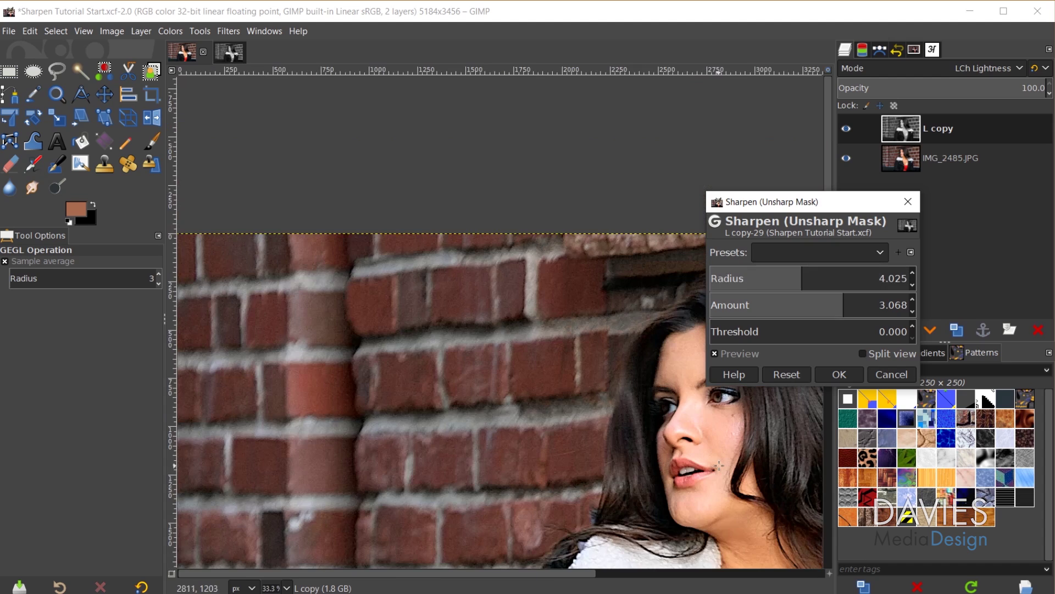
{"action": "scroll", "coordinate": [600, 562], "scroll_direction": "down", "scroll_amount": 3}
{"action": "scroll", "coordinate": [599, 562], "scroll_direction": "down", "scroll_amount": 2, "text": "ctrl"}
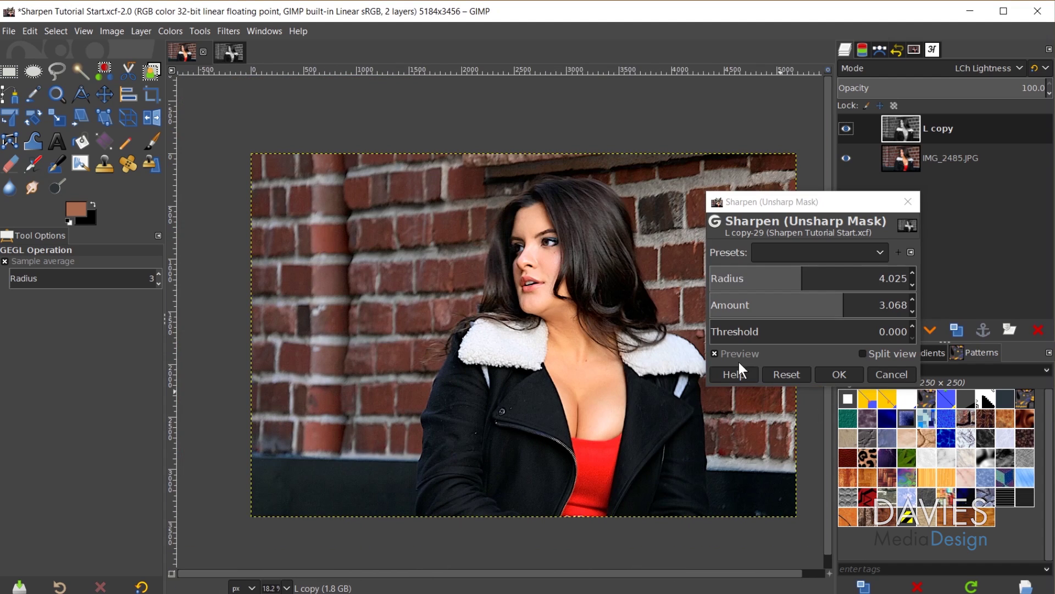
{"action": "left_click", "coordinate": [739, 357]}
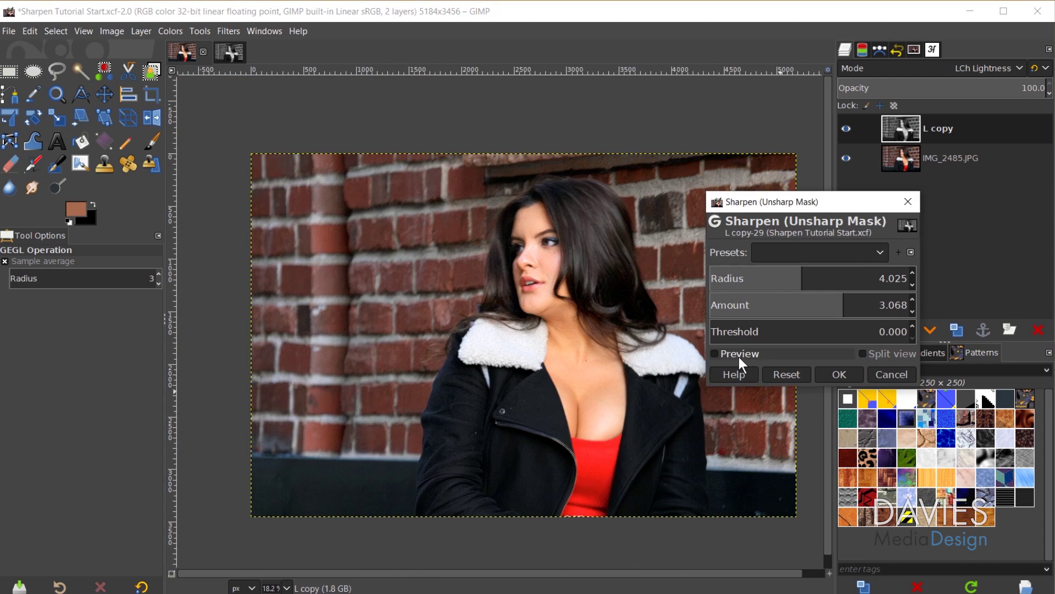
{"action": "left_click", "coordinate": [741, 354]}
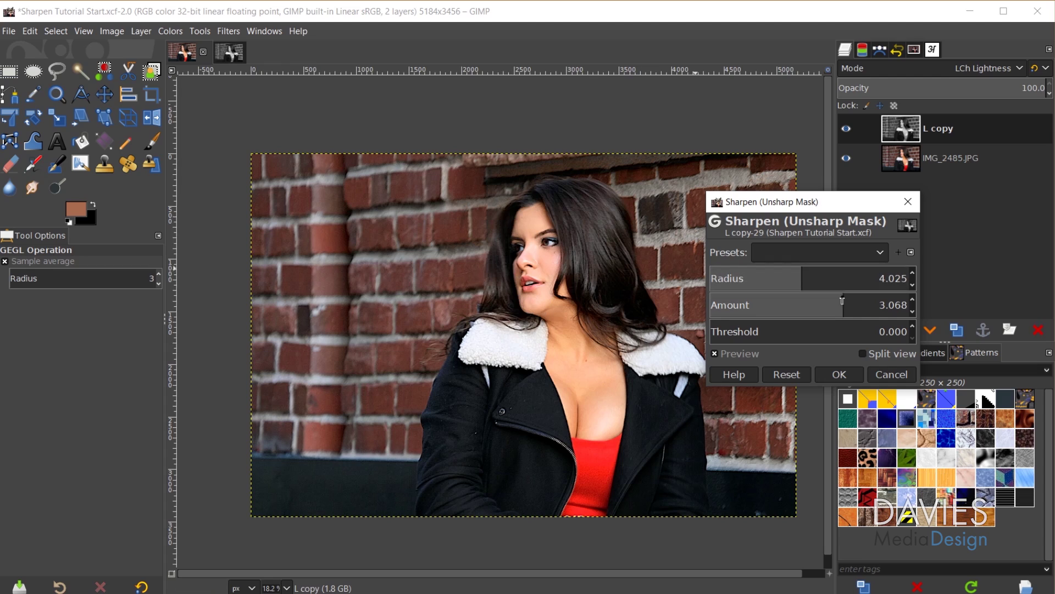
{"action": "left_click_drag", "start_coordinate": [832, 289], "coordinate": [802, 282]}
{"action": "left_click", "coordinate": [842, 370]}
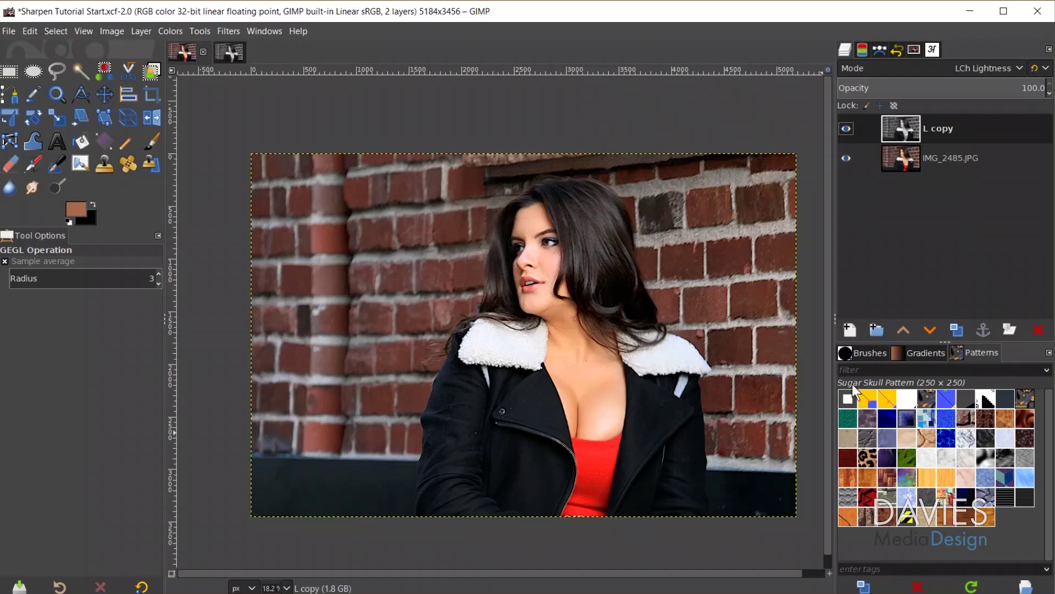
Step: Delete the sharpened L copy layer from the color photo
{"action": "left_click", "coordinate": [1038, 329]}
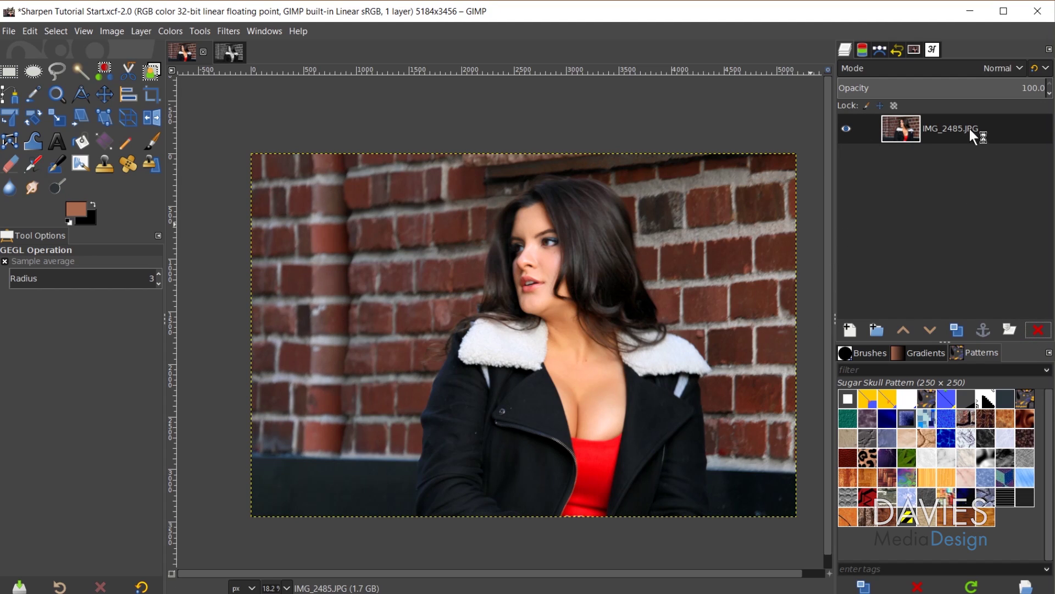
Step: Apply Sharpen (Unsharp Mask) to the L layer of the decomposed LAB image with an amount of 3.792 and a radius slightly above 3
{"action": "left_click", "coordinate": [232, 51]}
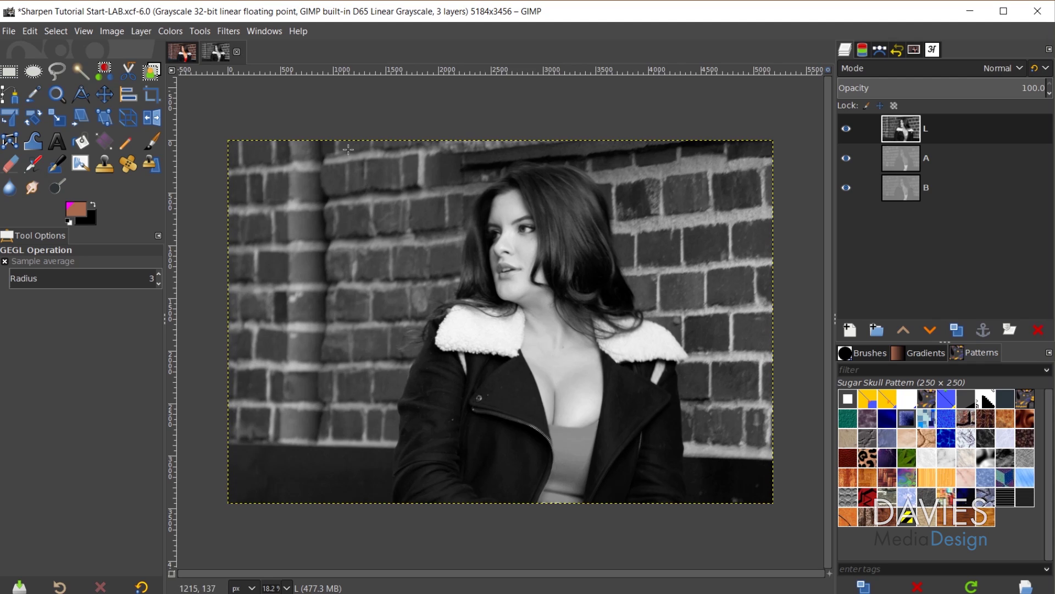
{"action": "left_click", "coordinate": [229, 30]}
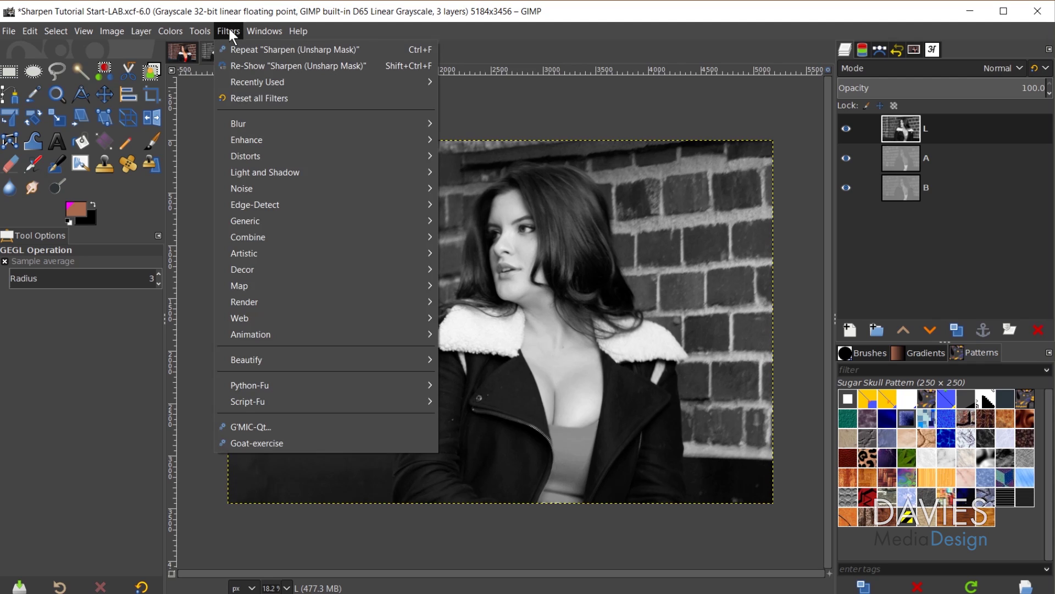
{"action": "mouse_move", "coordinate": [270, 140]}
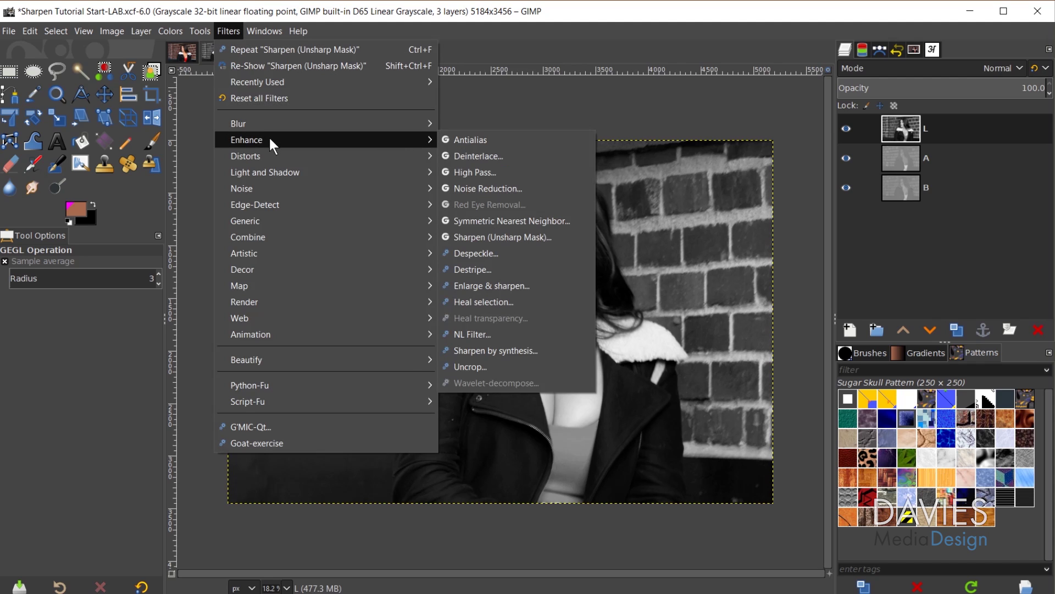
{"action": "left_click", "coordinate": [530, 238]}
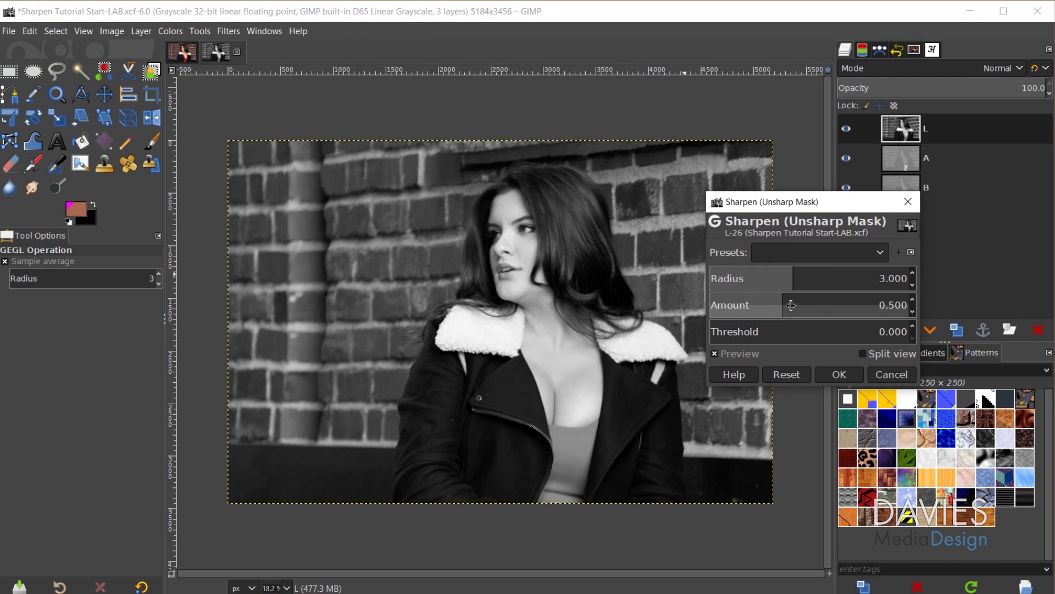
{"action": "left_click", "coordinate": [819, 301]}
{"action": "left_click_drag", "start_coordinate": [818, 301], "coordinate": [848, 300]}
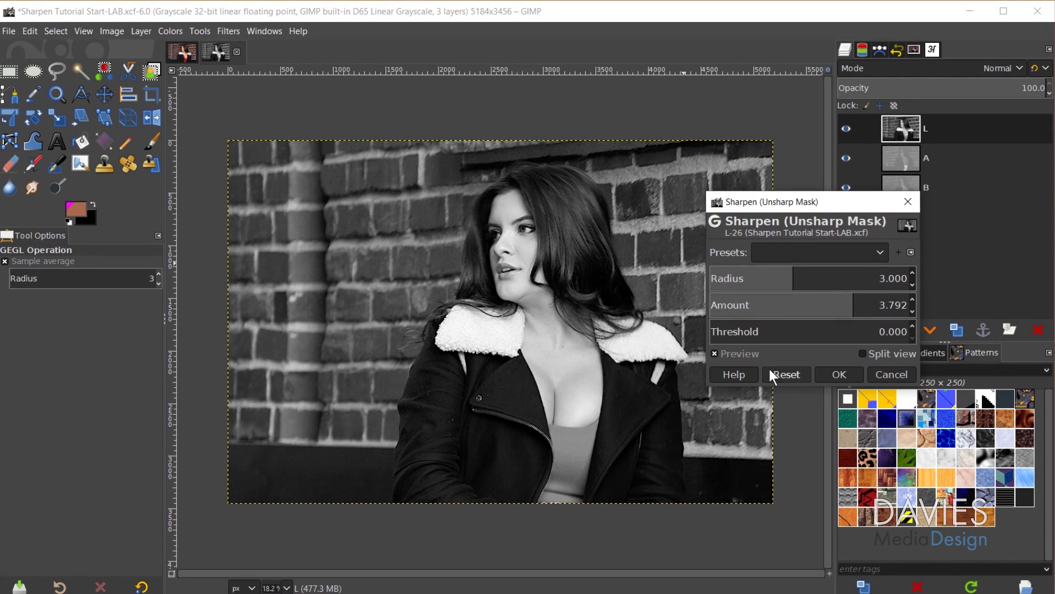
{"action": "left_click", "coordinate": [796, 272]}
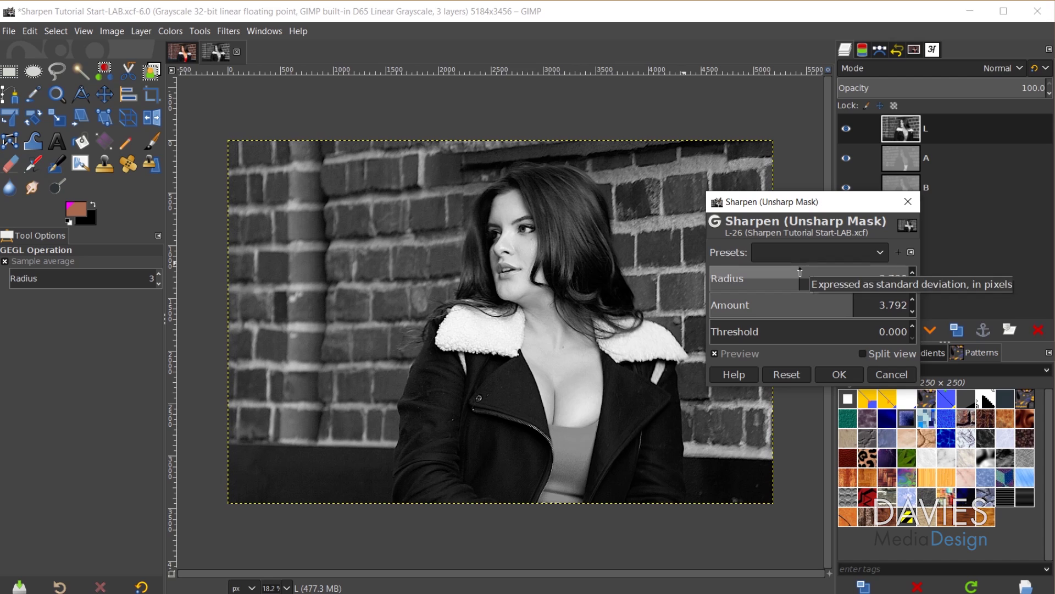
{"action": "left_click", "coordinate": [840, 375]}
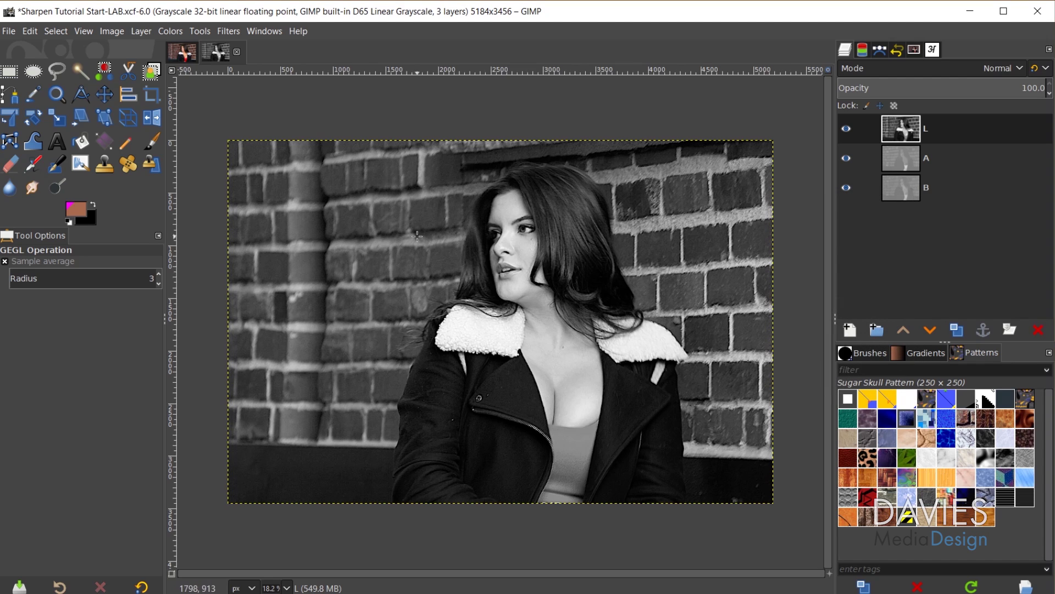
Step: Recompose the LAB layers into the color photo and check the sharpened photo against the grayscale LAB image
{"action": "left_click", "coordinate": [168, 32]}
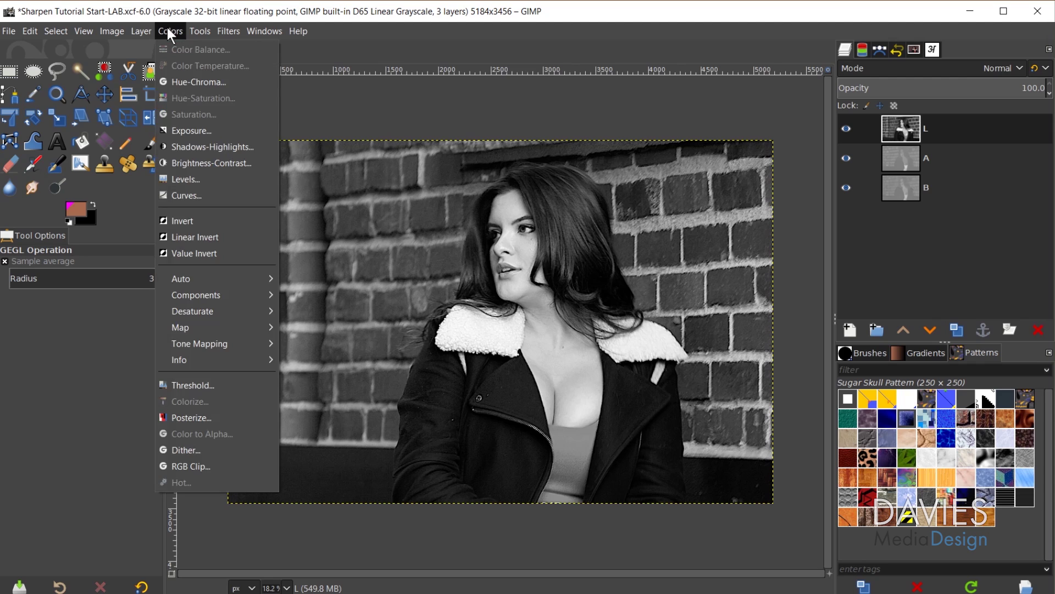
{"action": "mouse_move", "coordinate": [244, 295]}
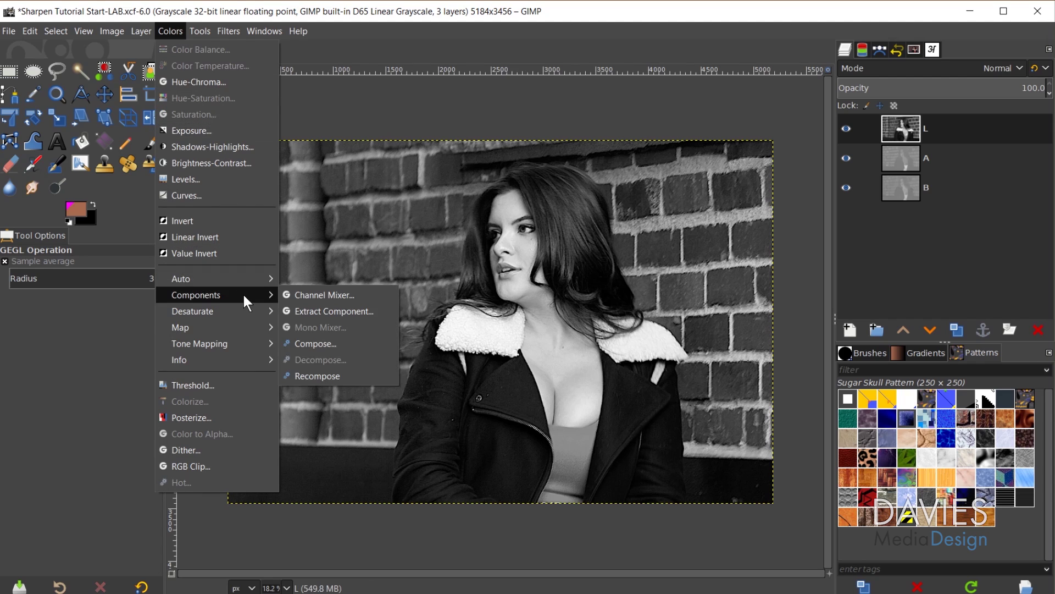
{"action": "left_click", "coordinate": [330, 378]}
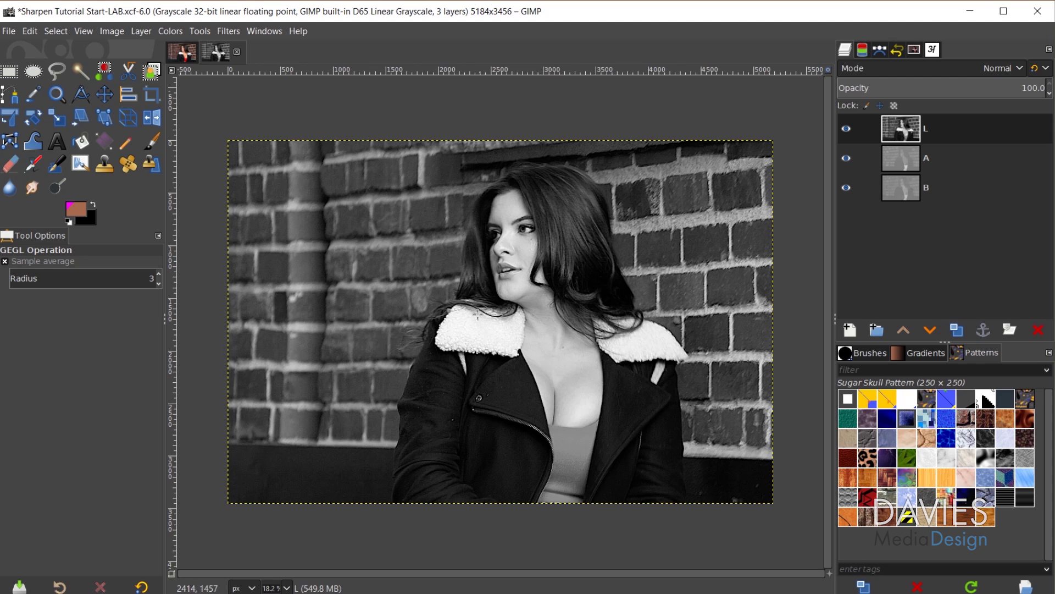
{"action": "left_click", "coordinate": [181, 54]}
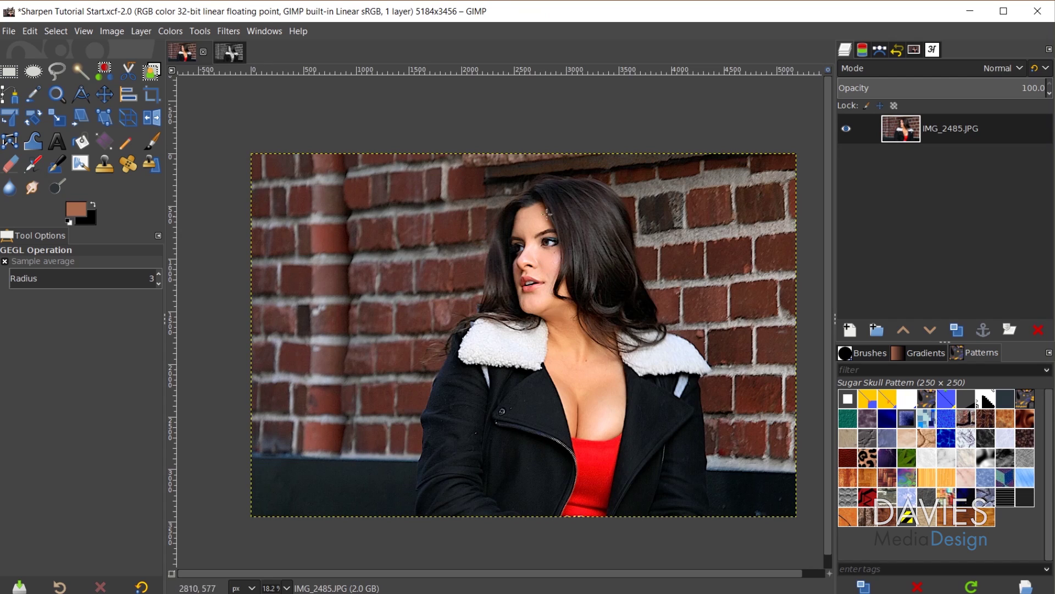
{"action": "left_click", "coordinate": [230, 53]}
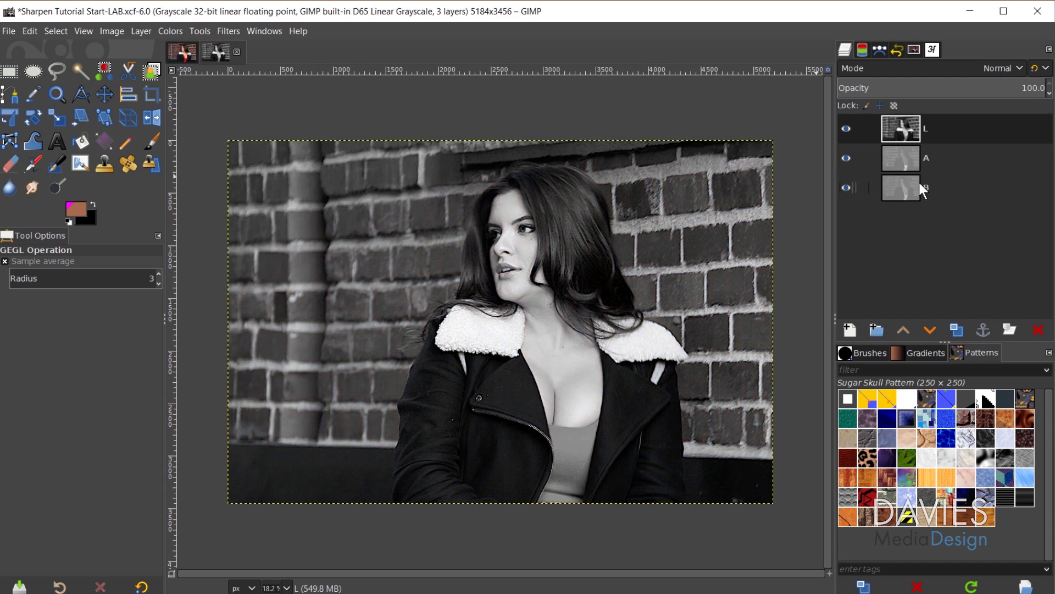
{"action": "left_click", "coordinate": [191, 57]}
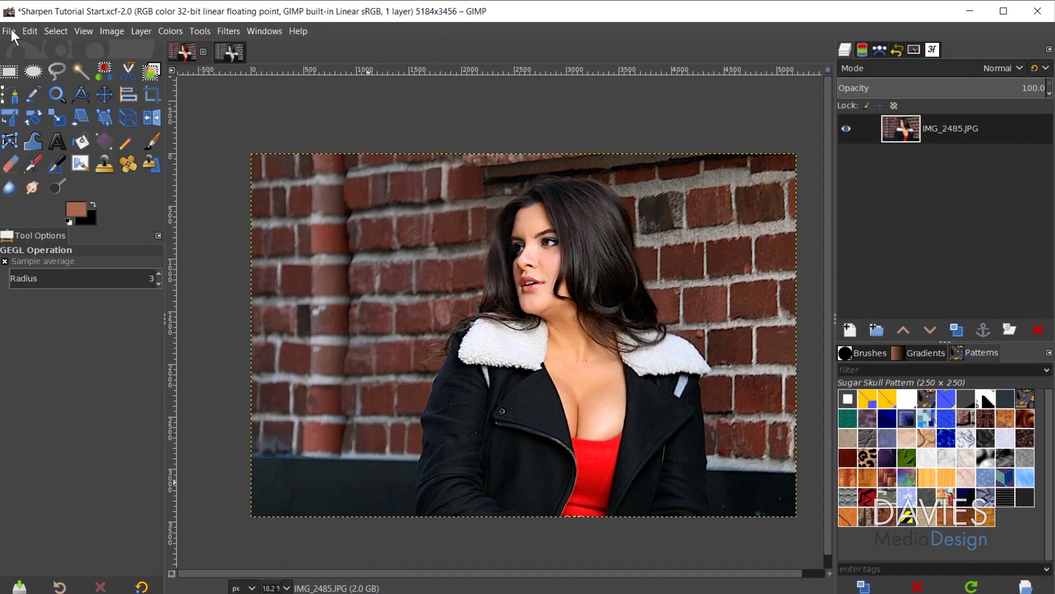
Step: Export the recomposed color photo to the GIMP Photos folder as Final sharp image.tif with no compression
{"action": "left_click", "coordinate": [10, 32]}
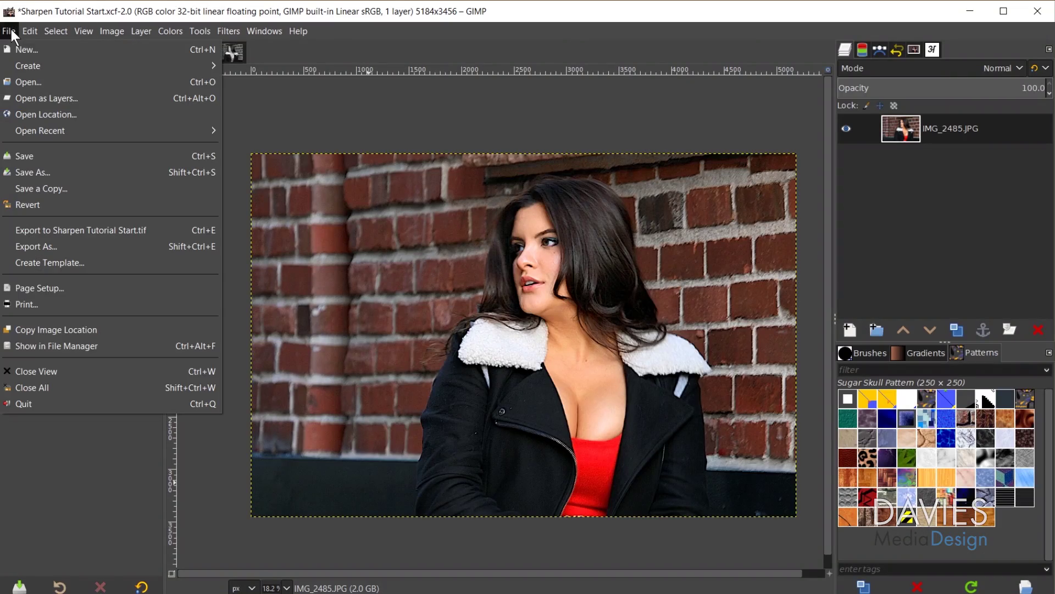
{"action": "left_click", "coordinate": [36, 246]}
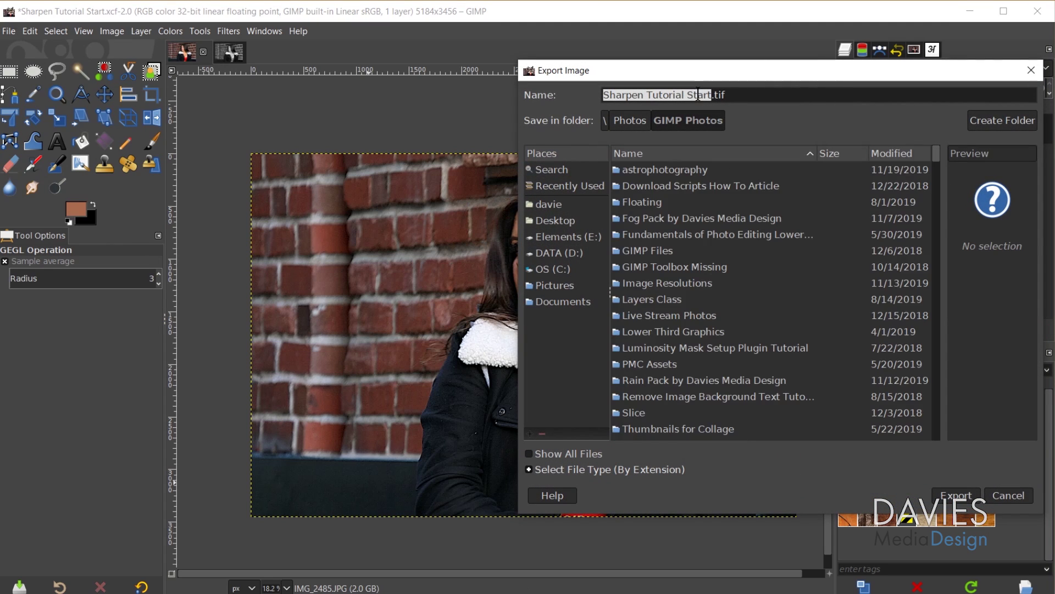
{"action": "type", "text": "Final sharp image.t"}
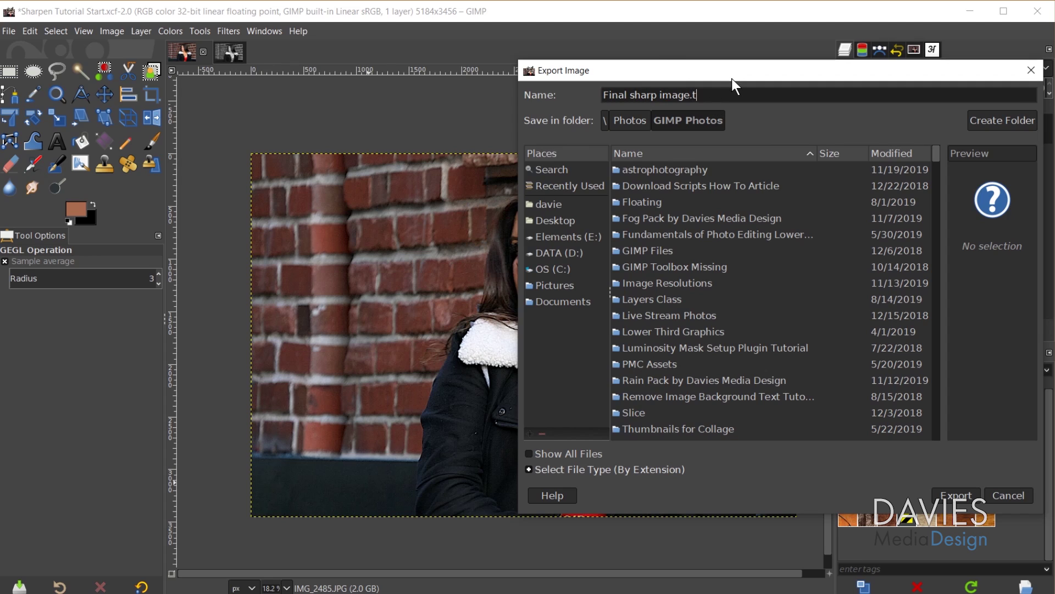
{"action": "key", "text": "shift+Left"}
{"action": "key", "text": "BackSpace"}
{"action": "type", "text": "t"}
{"action": "left_click", "coordinate": [956, 496]}
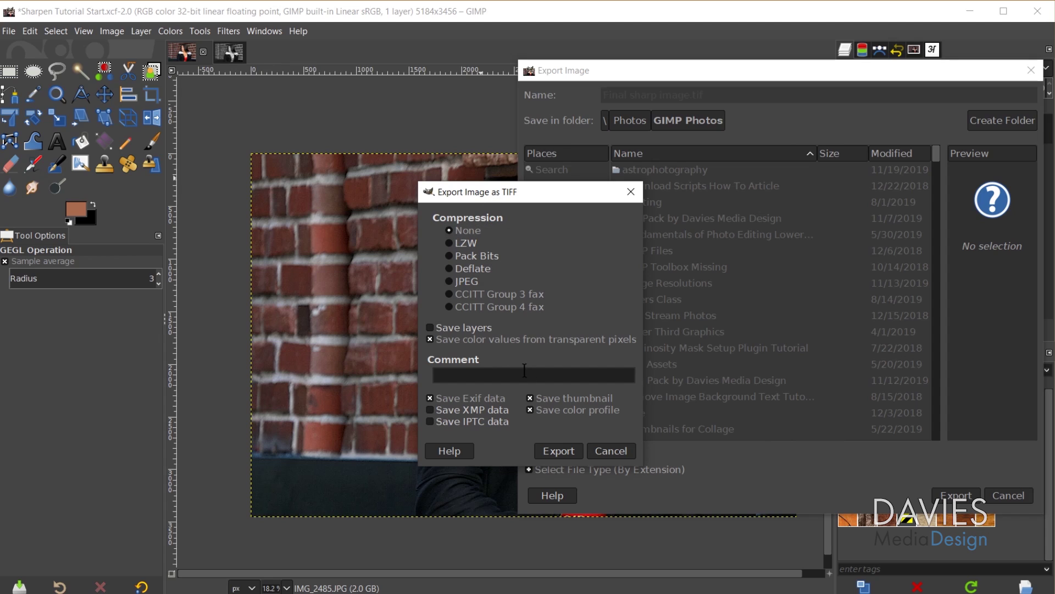
{"action": "left_click", "coordinate": [446, 327]}
{"action": "left_click", "coordinate": [559, 450]}
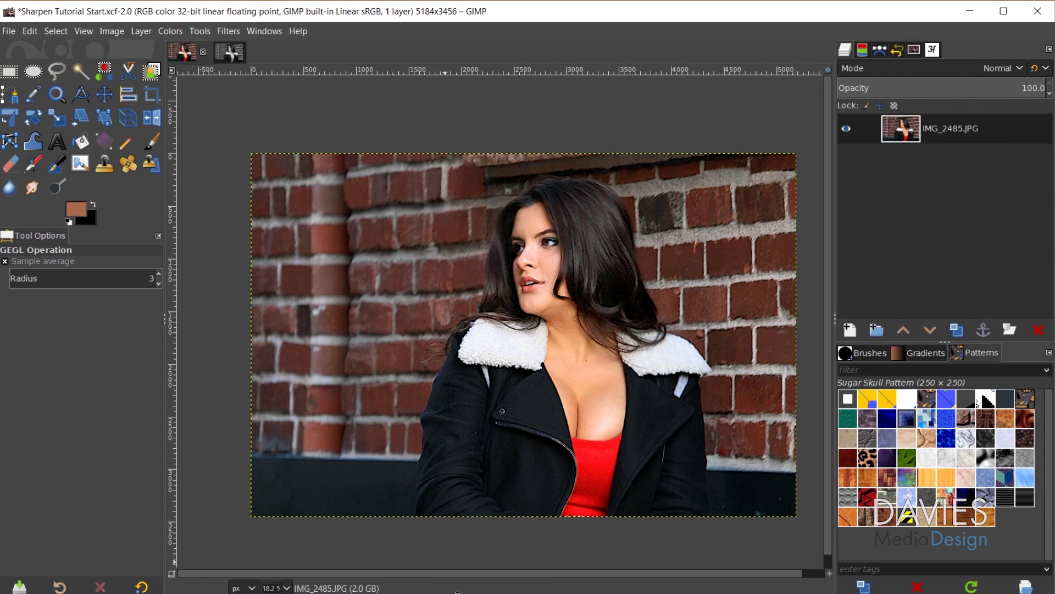
Step: Switch to the GIMP Photos folder in File Explorer and open the exported Final sharp image for viewing
{"action": "key", "text": "alt+Tab"}
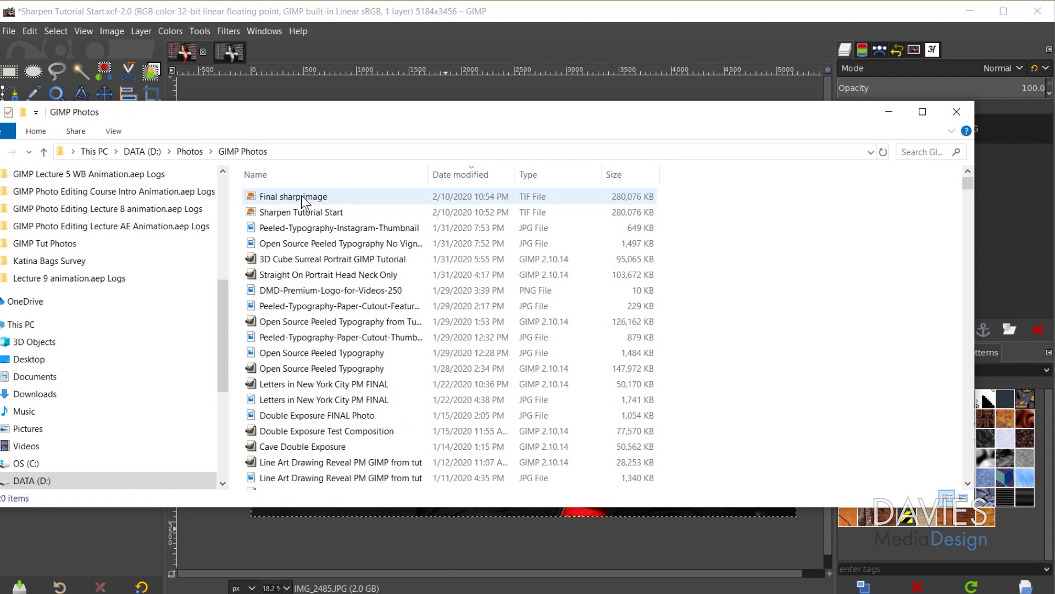
{"action": "double_click", "coordinate": [301, 197]}
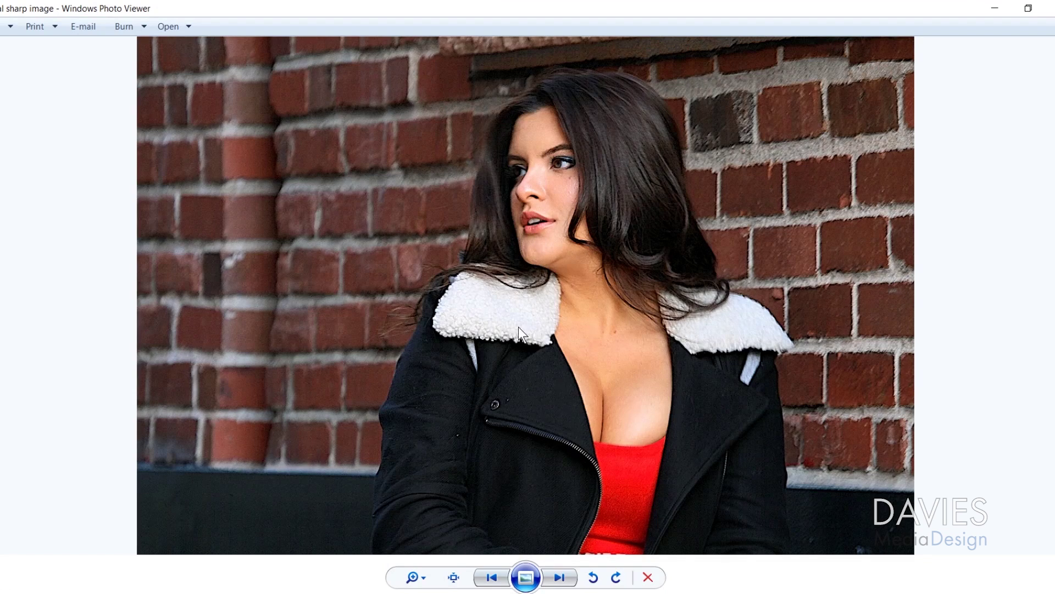